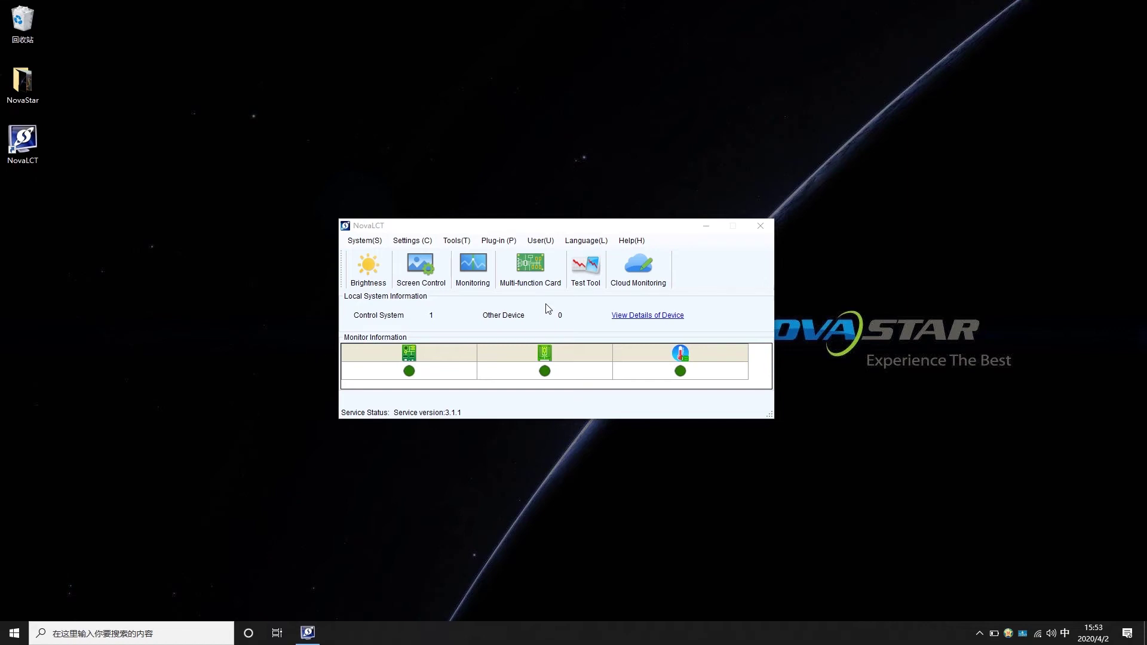
# Step: Log in as an Advanced Synchronous System User with the account password
pyautogui.click(544, 243)
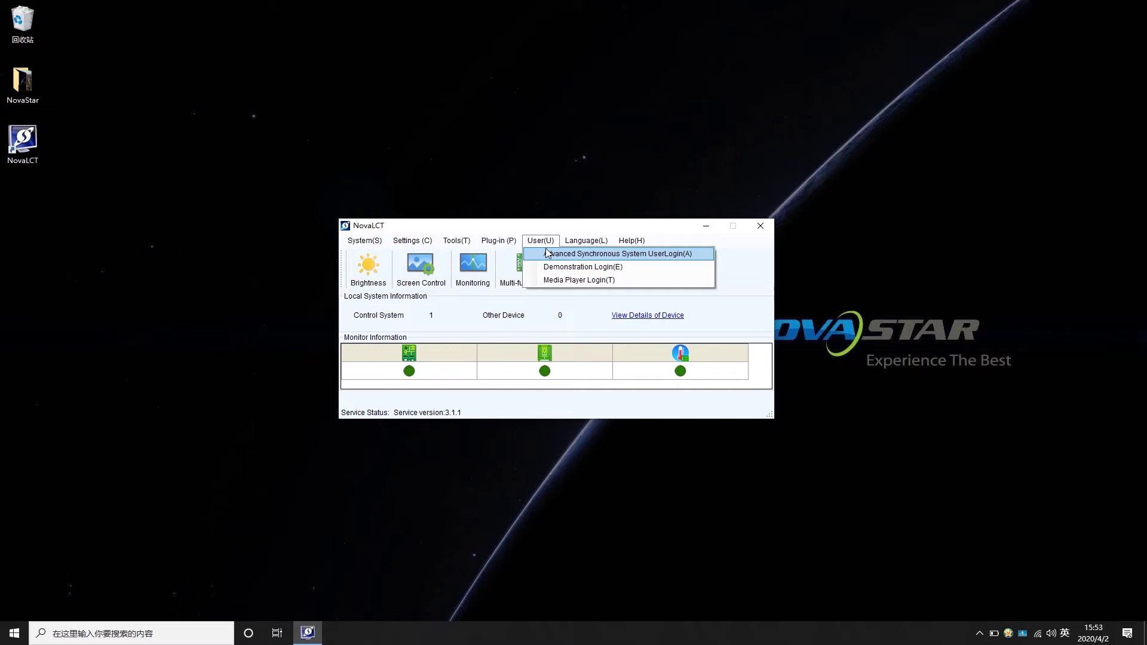
pyautogui.click(547, 253)
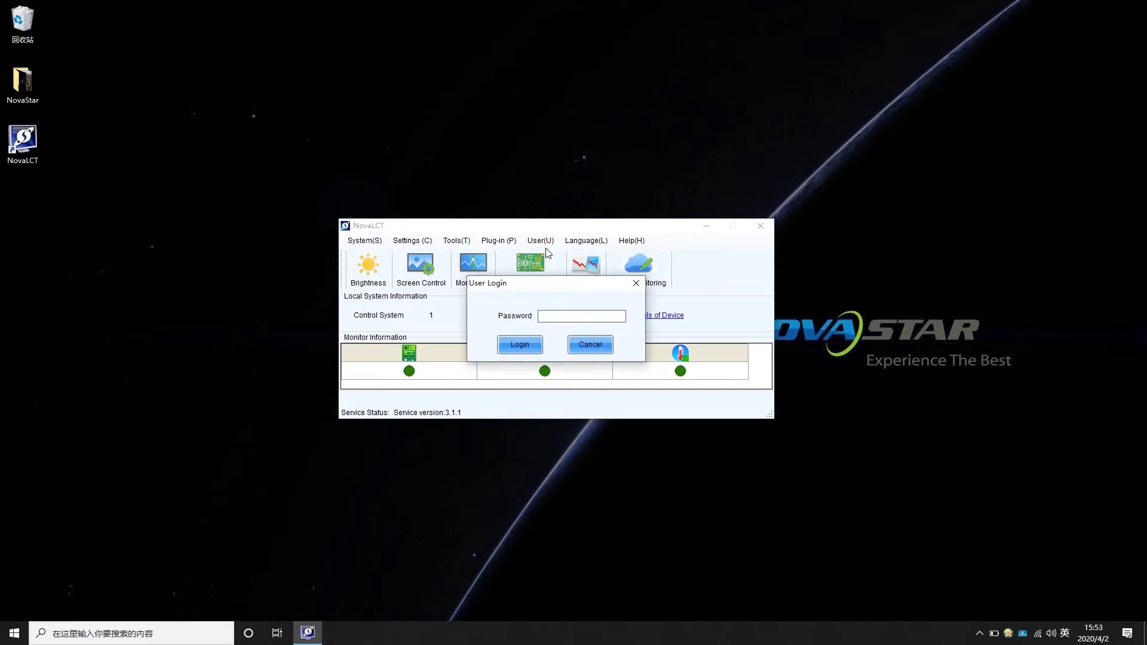
pyautogui.write('adm')
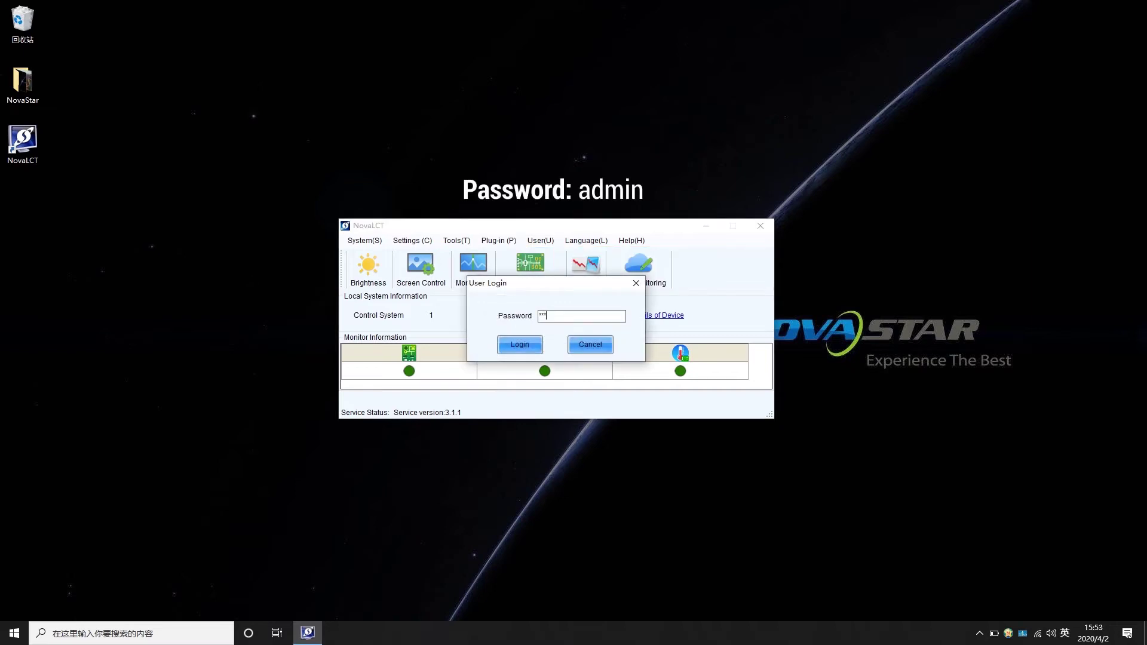
pyautogui.write('i')
pyautogui.click(510, 347)
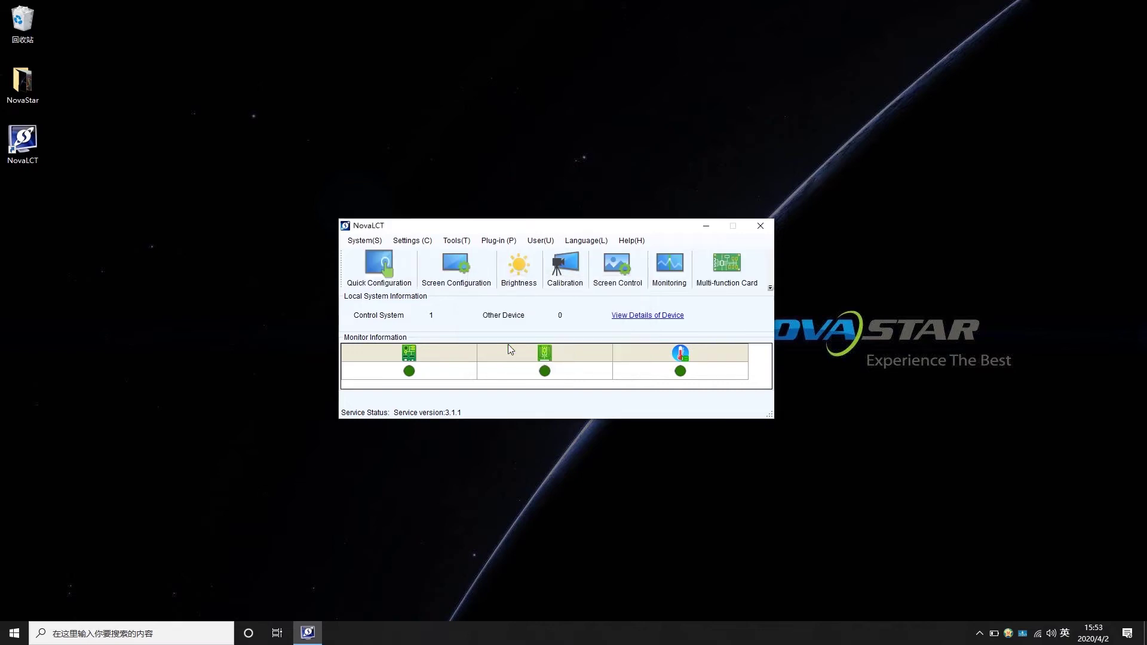
# Step: Launch the Quickly Adjust Dark or Bright Lines tool from the Tools menu
pyautogui.click(462, 242)
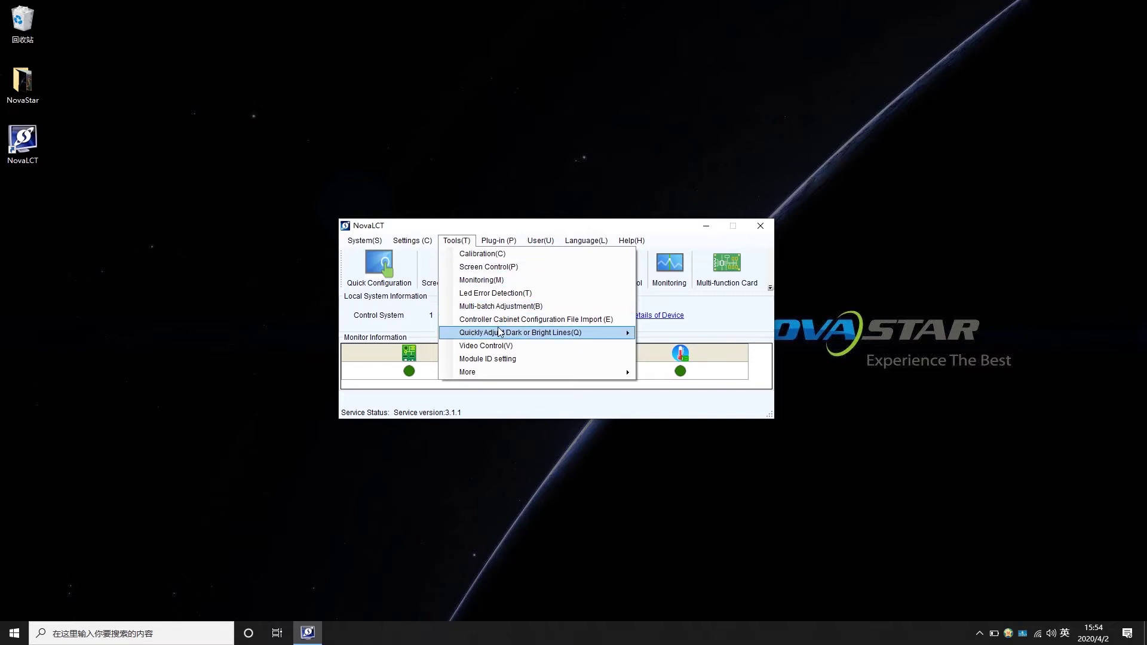
pyautogui.moveTo(518, 333)
pyautogui.click(663, 334)
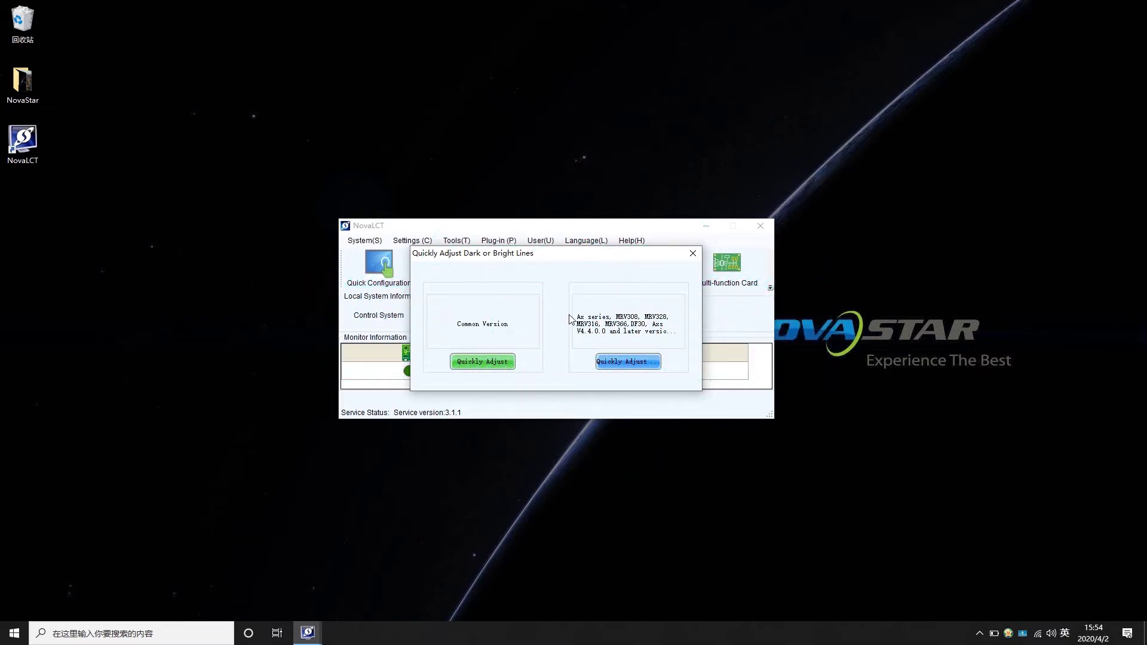
# Step: Start the Common Version quick adjust tool, maximize it, and set Position of Output to Extended
pyautogui.click(510, 363)
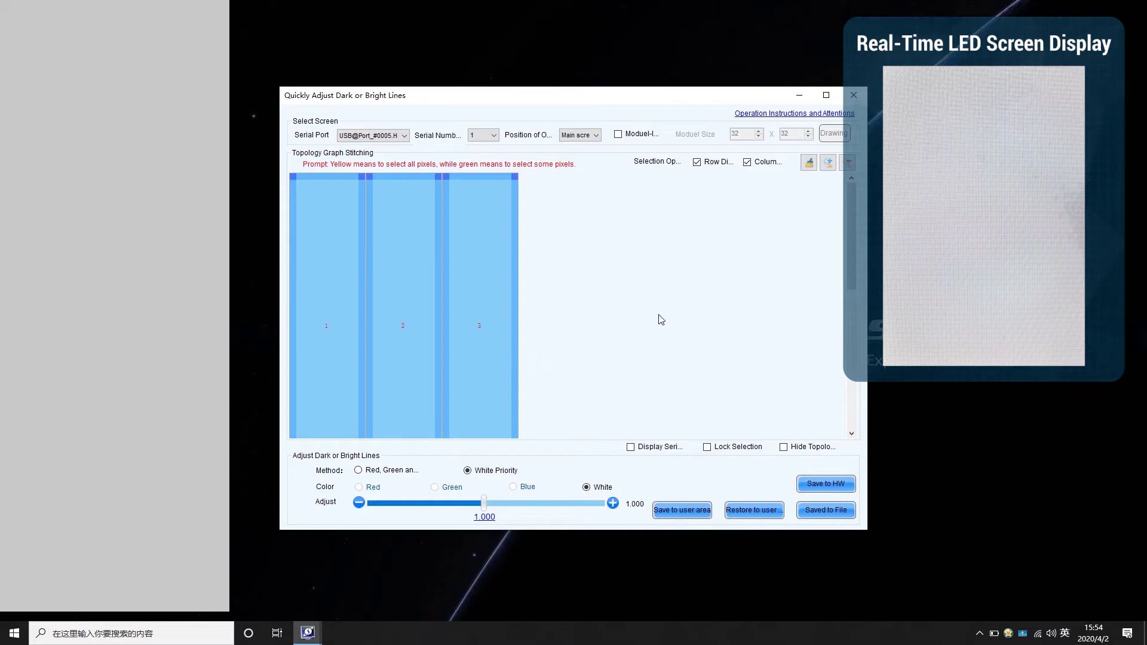
pyautogui.click(827, 95)
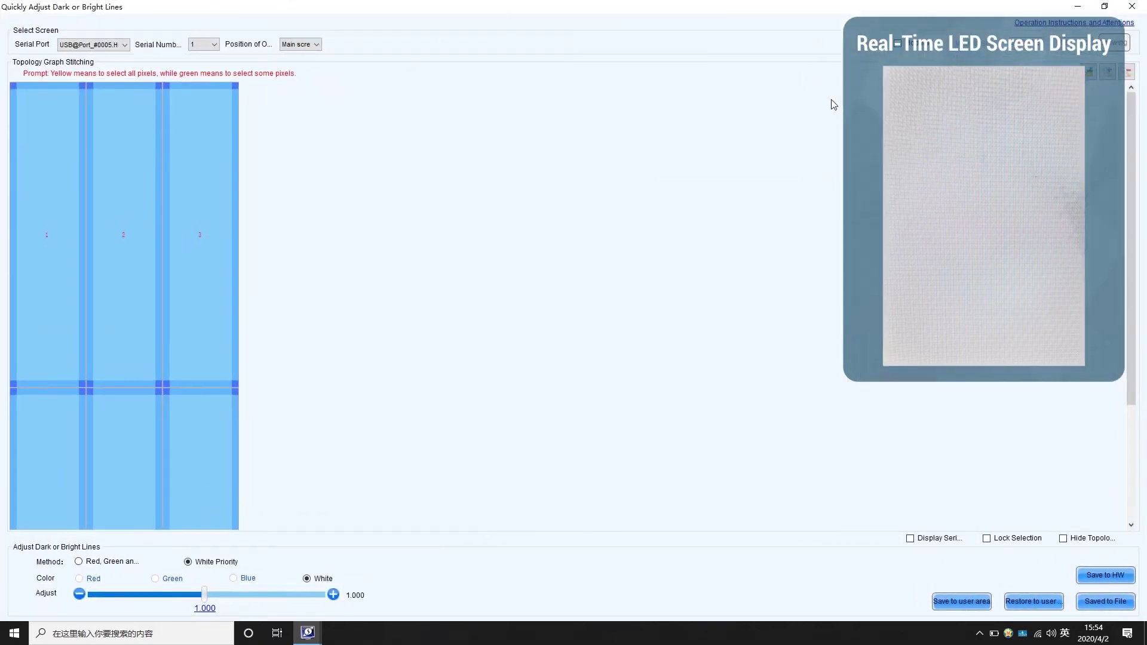
pyautogui.click(317, 47)
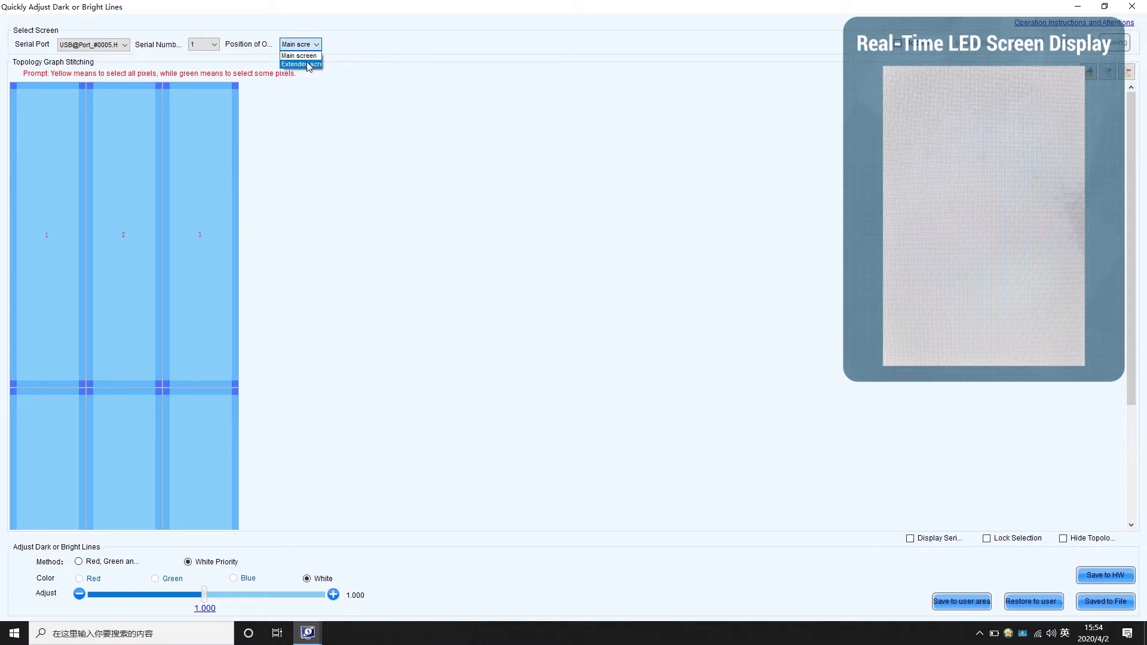
pyautogui.click(308, 66)
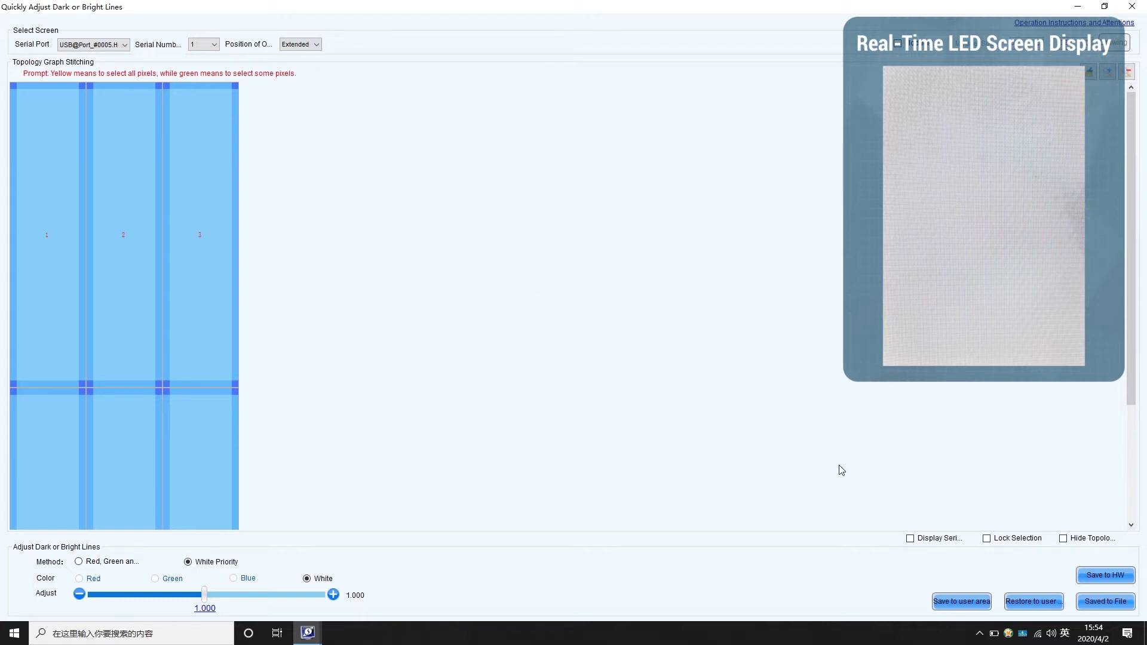
# Step: Display cabinet serial numbers and select both pixel columns of the seam between cabinets 2 and 3
pyautogui.click(914, 539)
pyautogui.moveTo(1133, 335); pyautogui.dragTo(1133, 396)
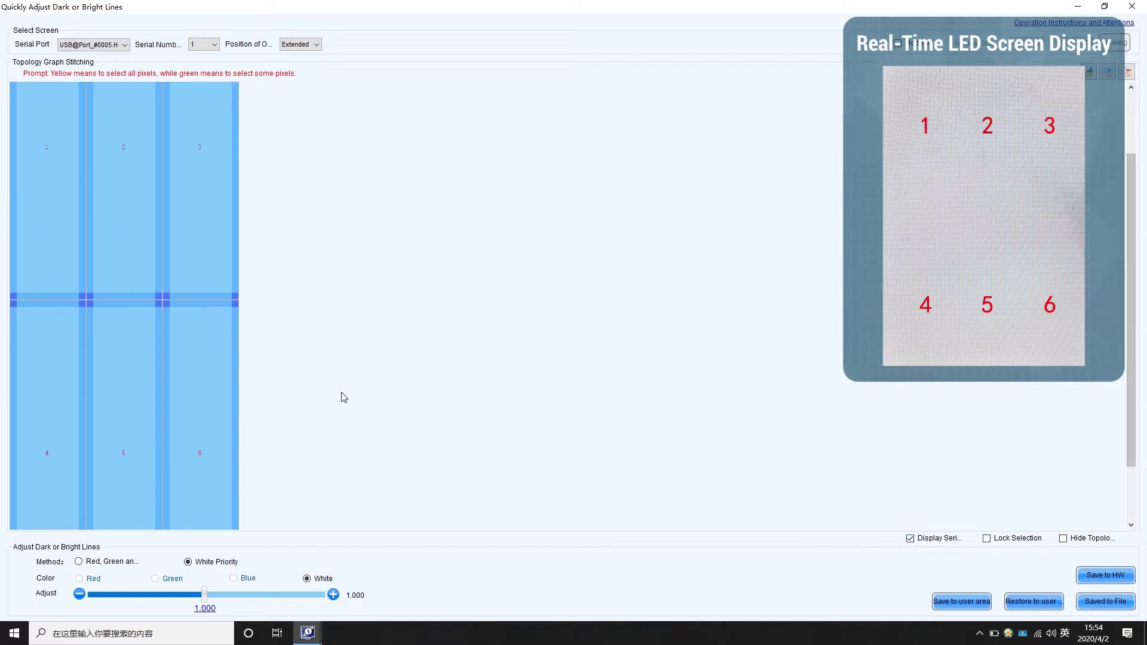
pyautogui.click(159, 264)
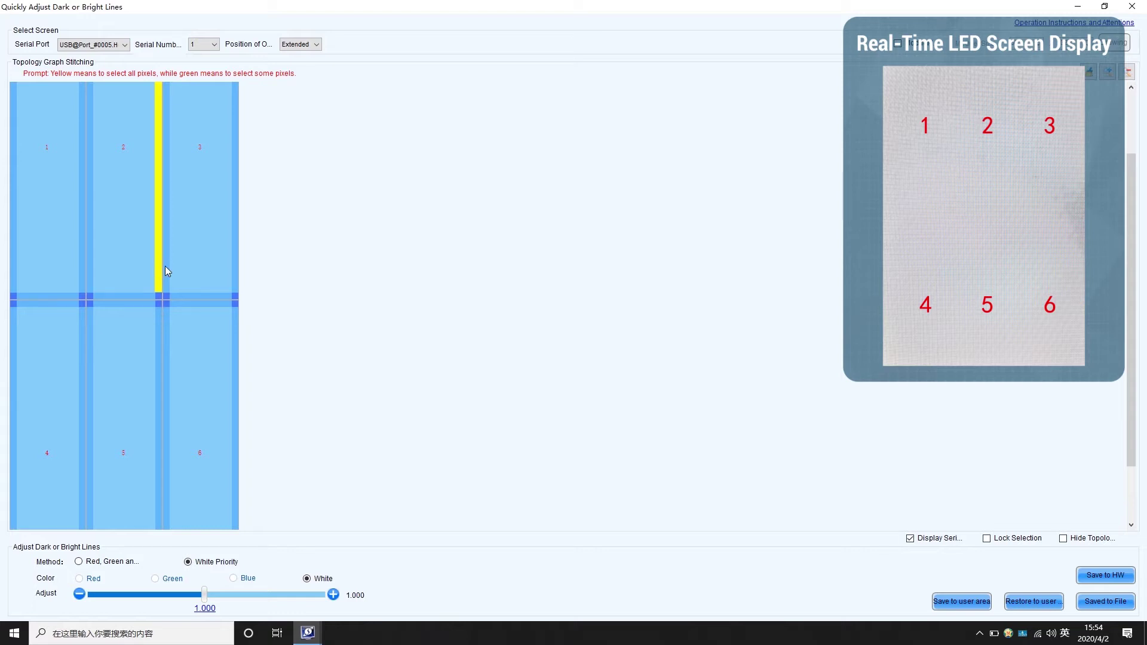
pyautogui.click(166, 267)
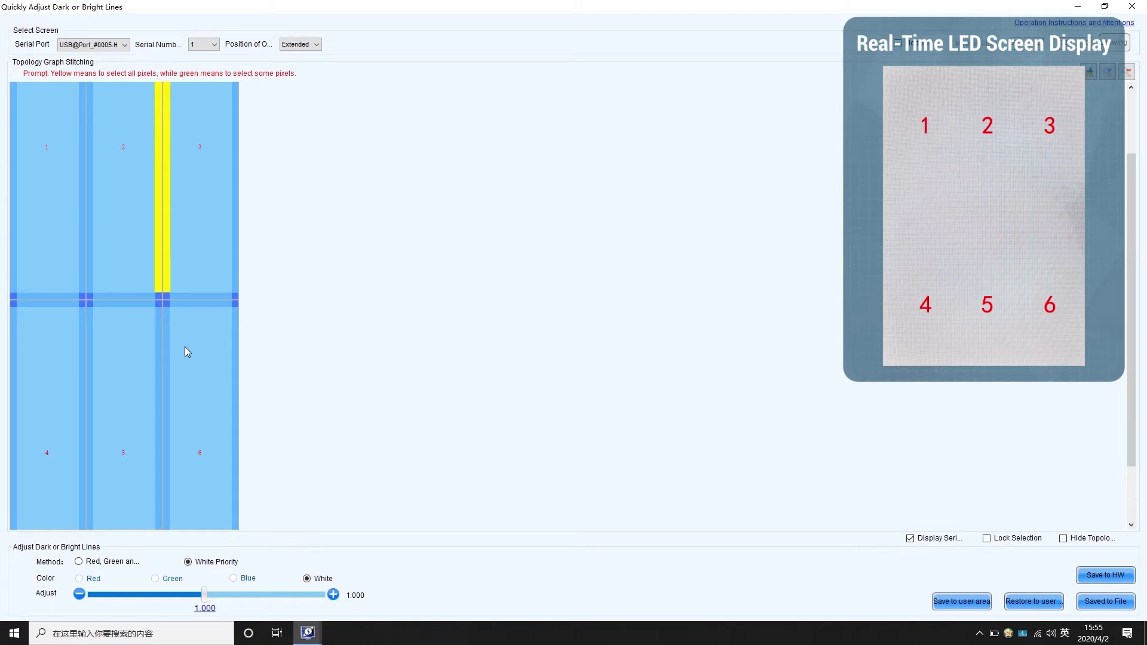
# Step: Raise the seam's brightness to 1.025, then bring it back down to 1.005
pyautogui.click(333, 595)
pyautogui.click(334, 595)
pyautogui.click(334, 595)
pyautogui.click(334, 595)
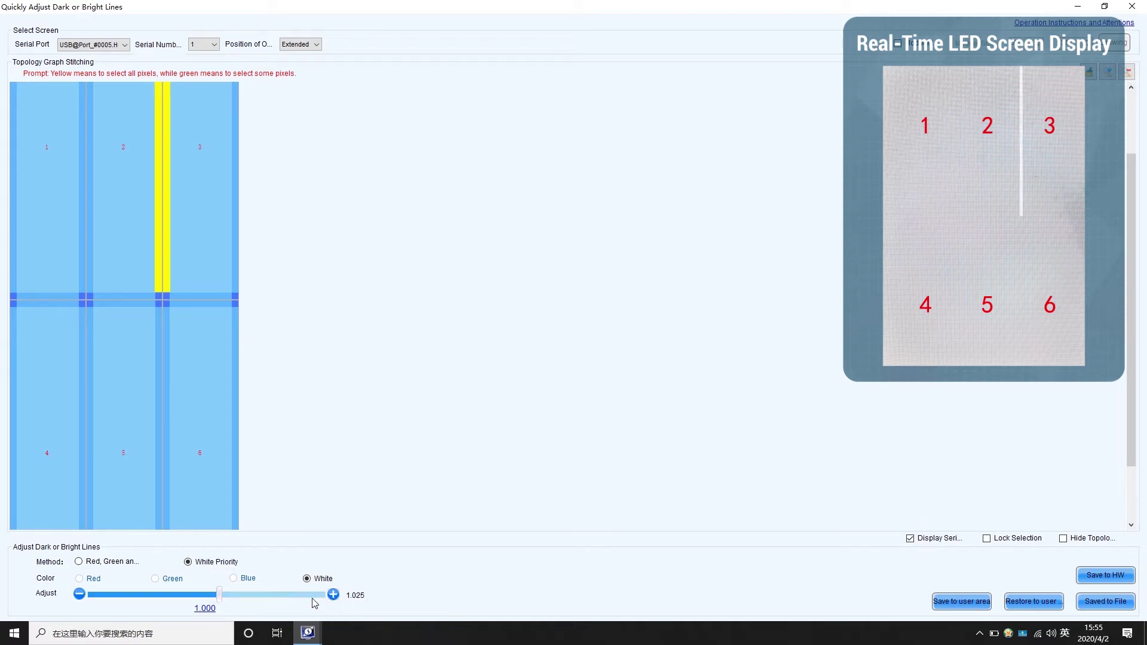
pyautogui.click(83, 592)
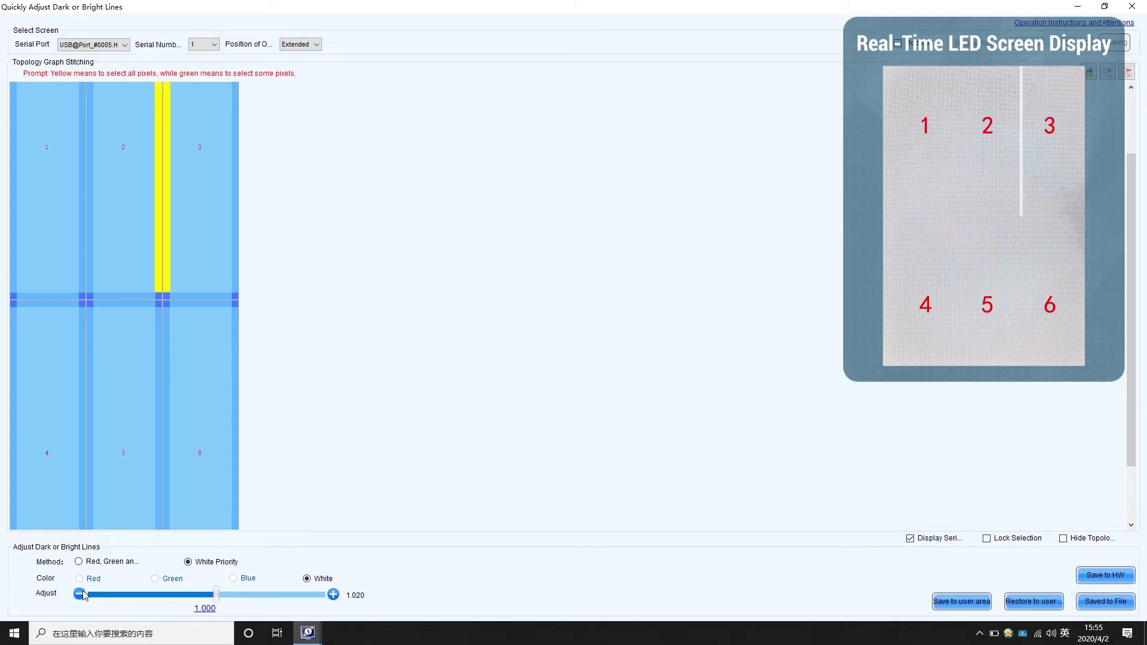
pyautogui.click(83, 592)
pyautogui.click(82, 592)
pyautogui.click(82, 592)
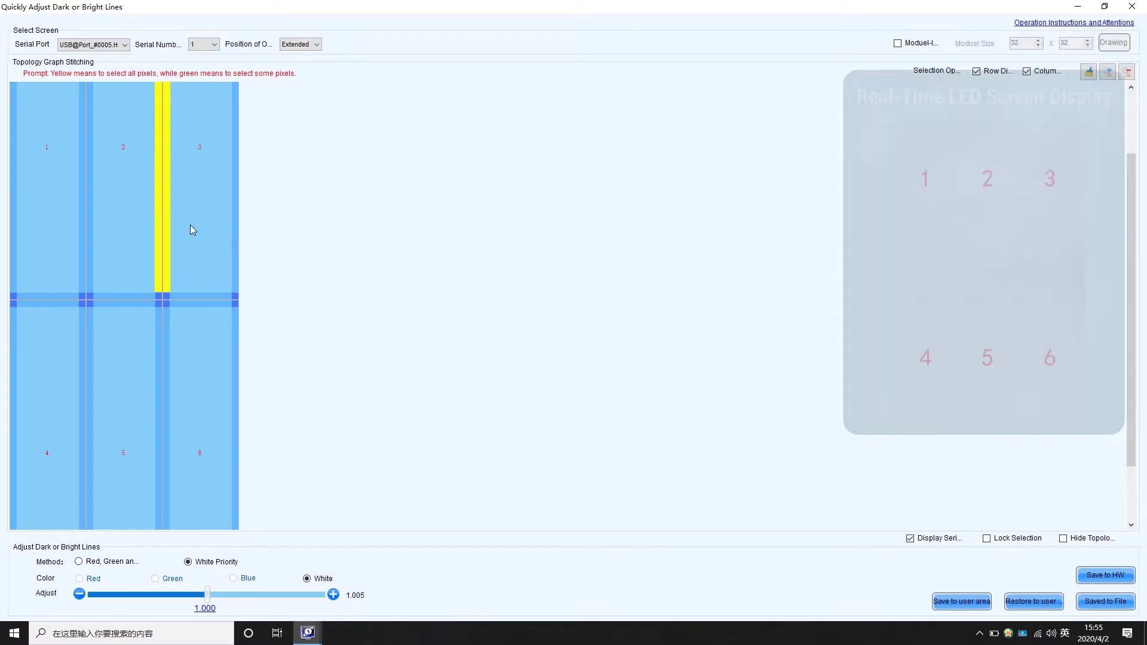
# Step: Deselect the 2–3 seam, confirm cabinet 3's right edge in Advanced Options, and box-select the column seams across cabinets 1–3
pyautogui.click(161, 224)
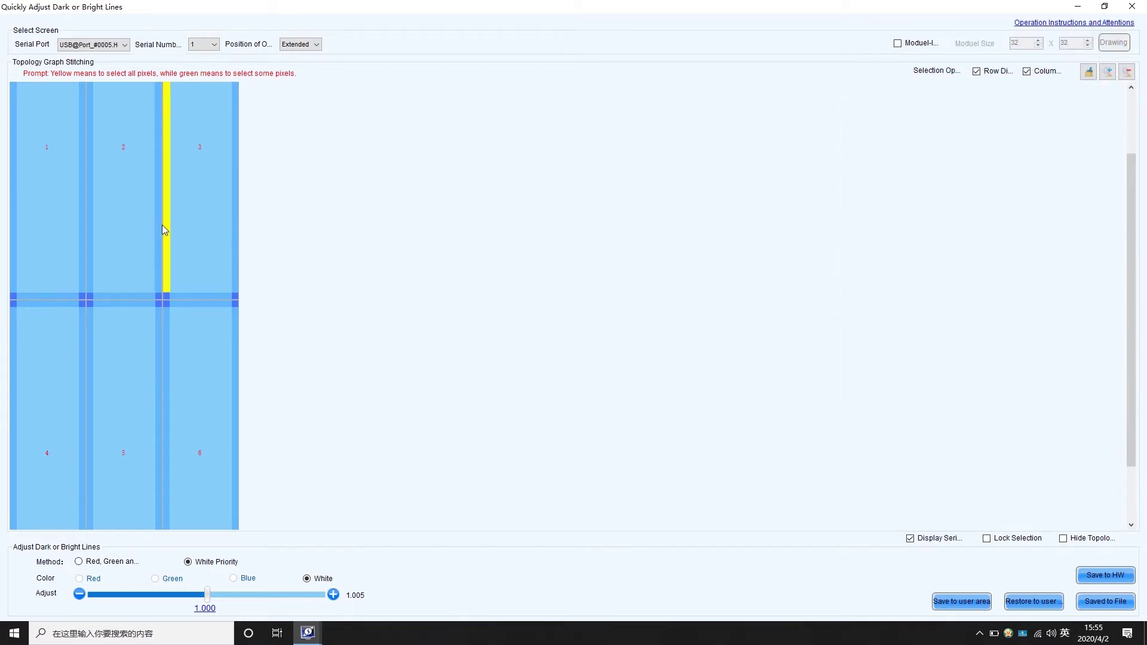
pyautogui.click(167, 229)
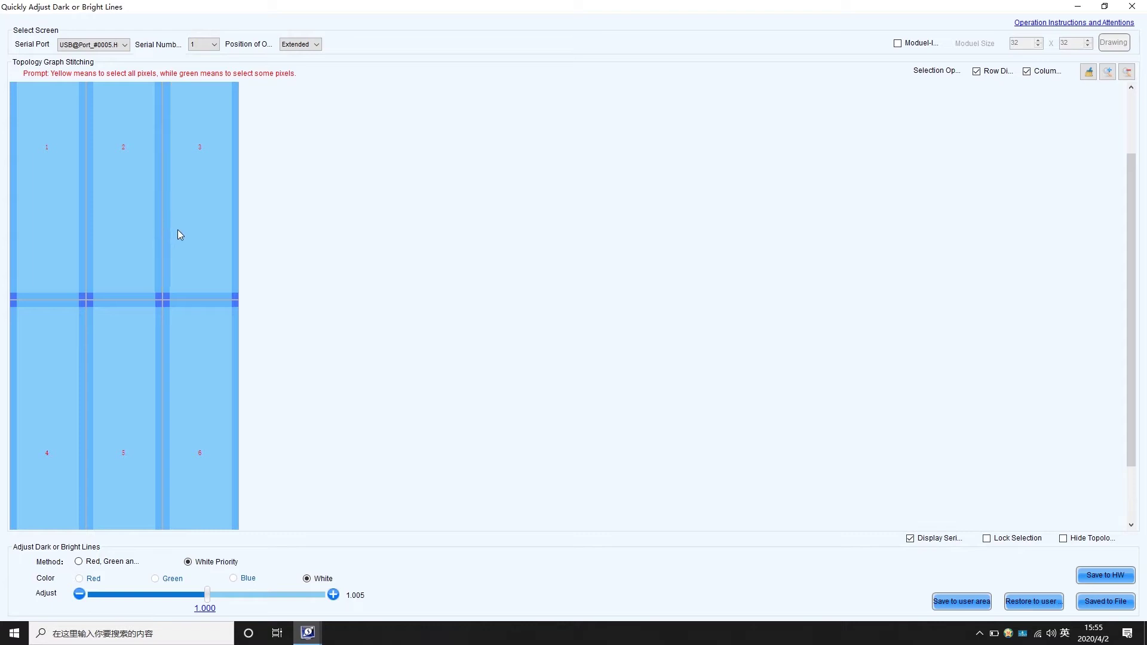
pyautogui.doubleClick(233, 222)
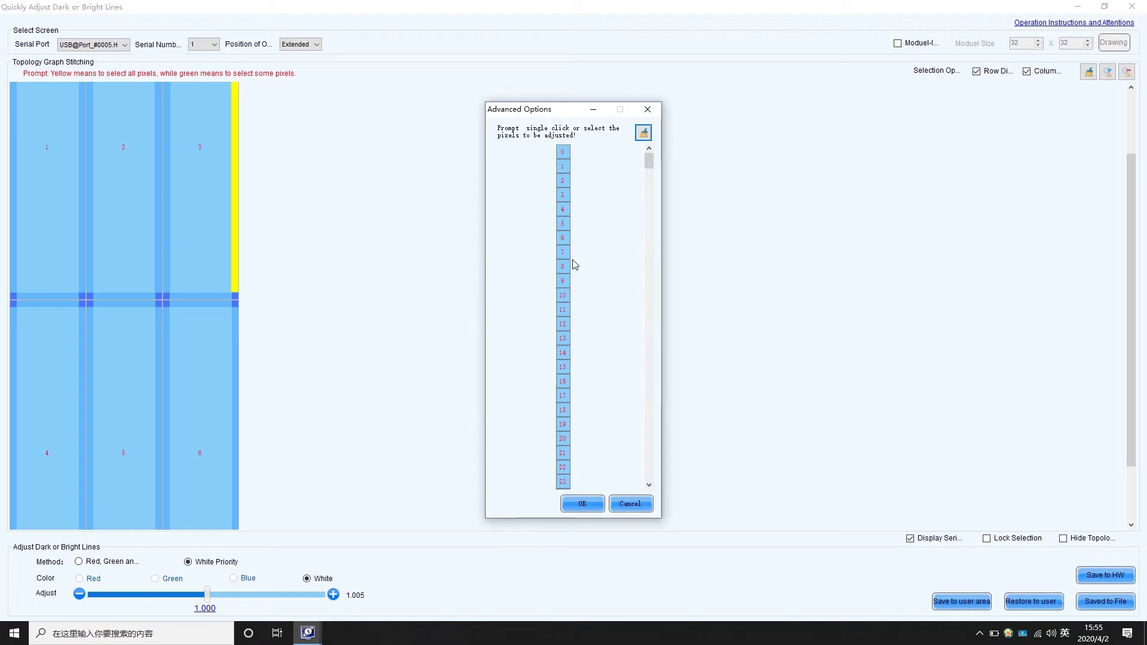
pyautogui.scroll(-5, 578, 281)
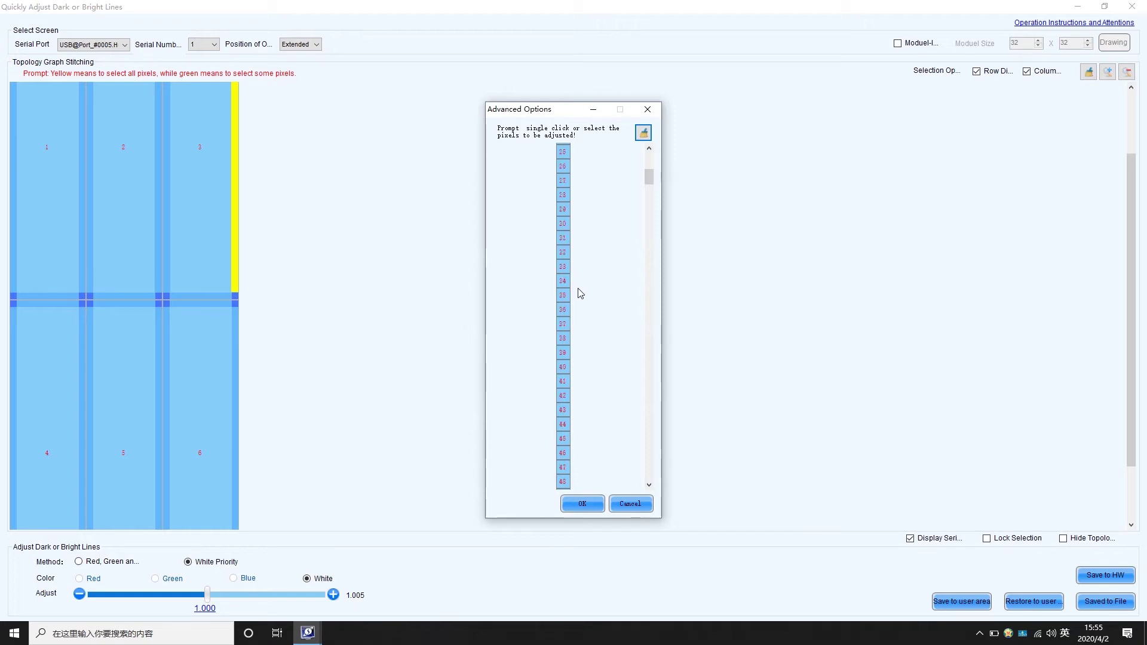
pyautogui.scroll(-13, 578, 292)
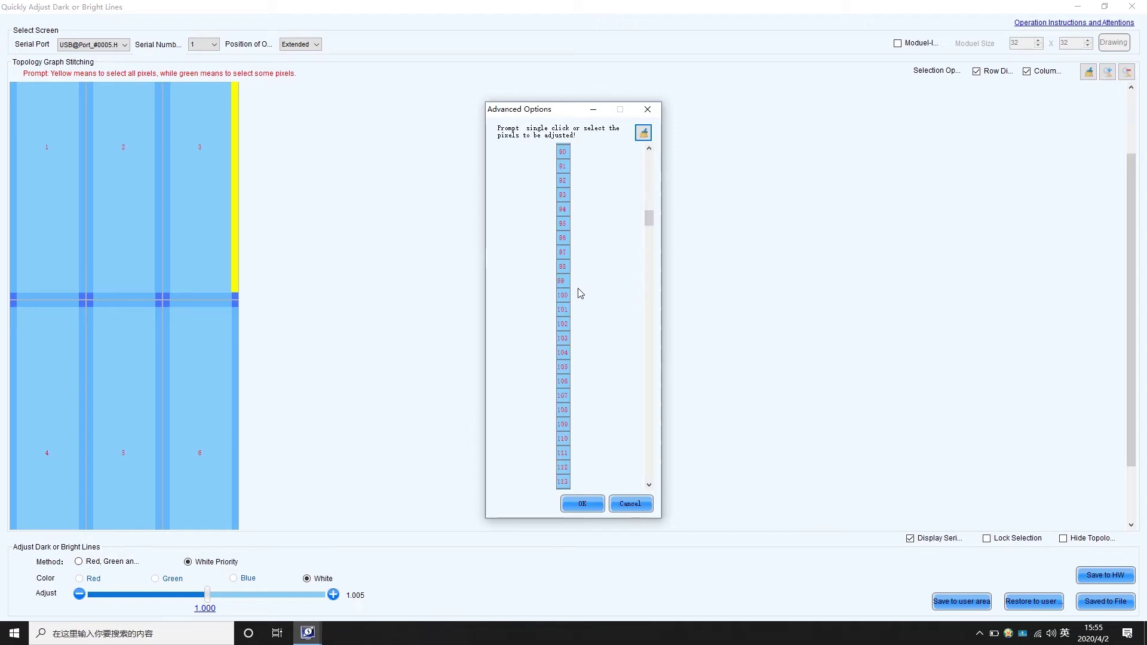
pyautogui.click(581, 503)
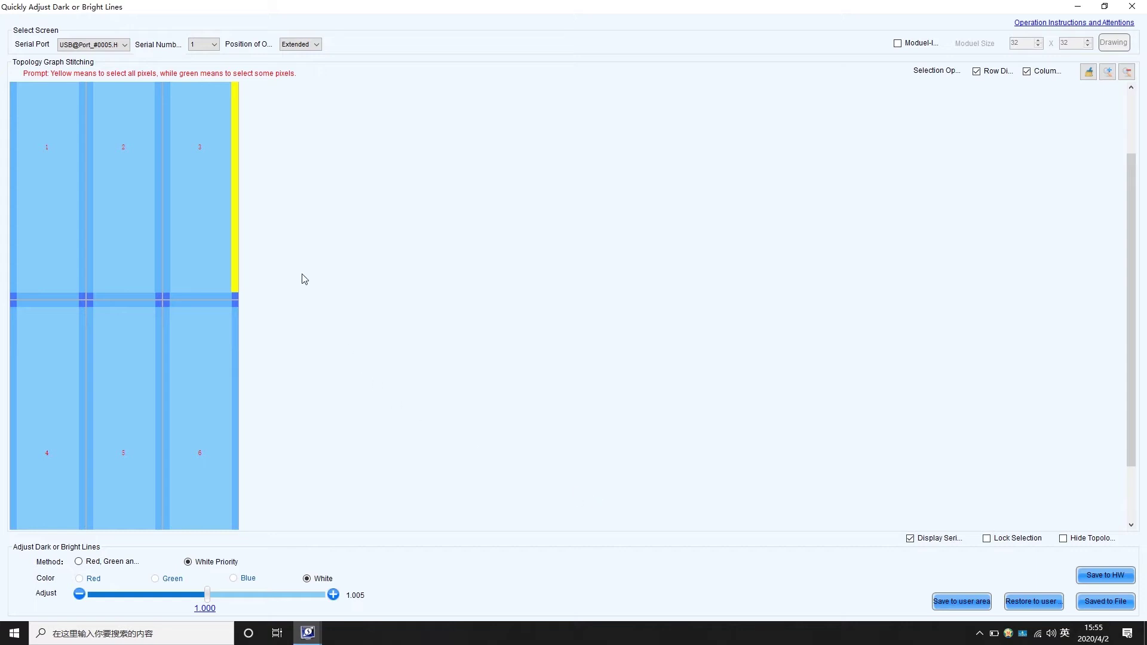
pyautogui.moveTo(190, 170); pyautogui.dragTo(66, 220)
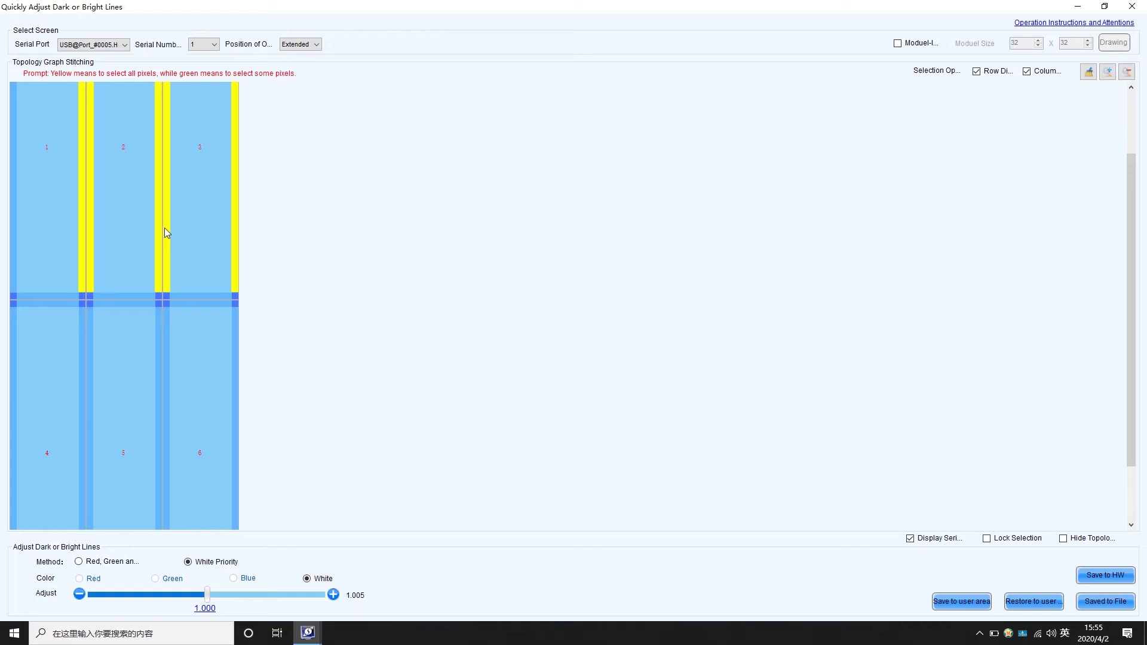
# Step: Switch to module-level display and redraw the grid with 64 x 64 modules
pyautogui.click(919, 44)
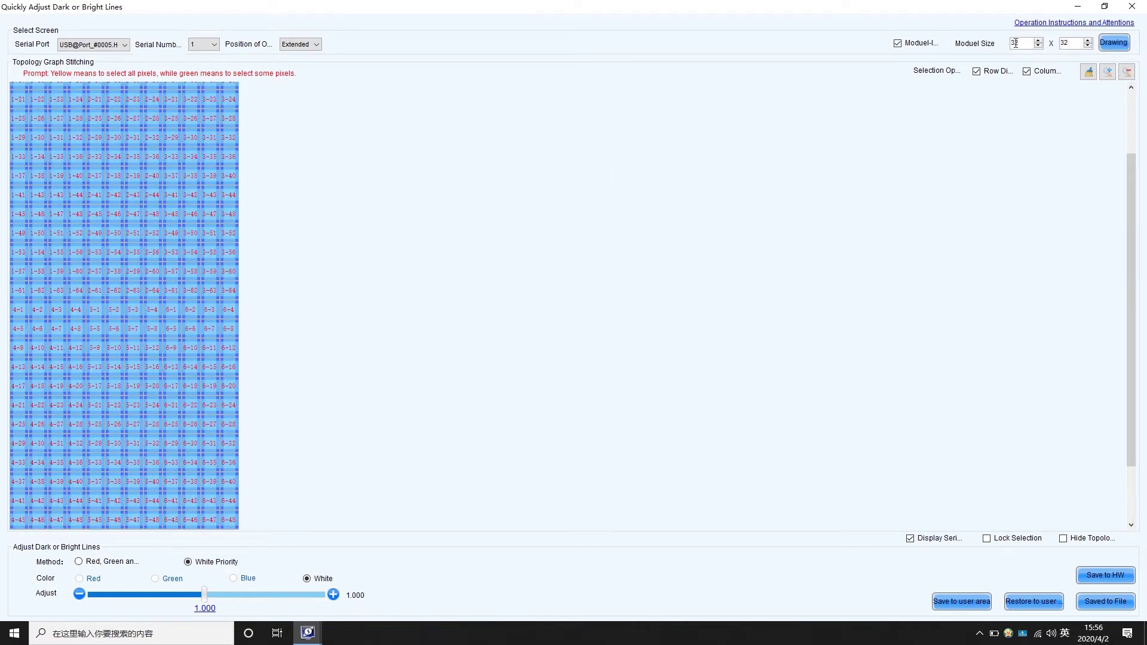
pyautogui.doubleClick(1015, 43)
pyautogui.write('64')
pyautogui.doubleClick(1065, 43)
pyautogui.write('64')
pyautogui.click(1117, 48)
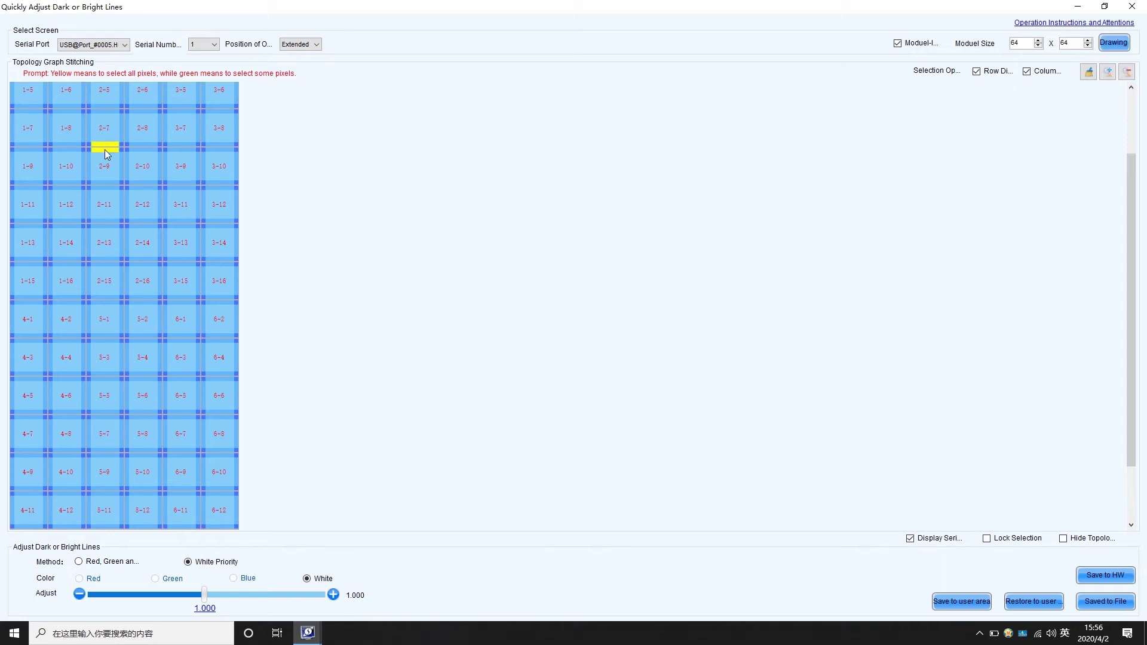
# Step: Raise the selected module seam's brightness to 1.035
pyautogui.click(333, 594)
pyautogui.click(333, 594)
pyautogui.click(332, 595)
# Step: Save the seam adjustments to hardware and dismiss the save-completed message
pyautogui.click(1083, 577)
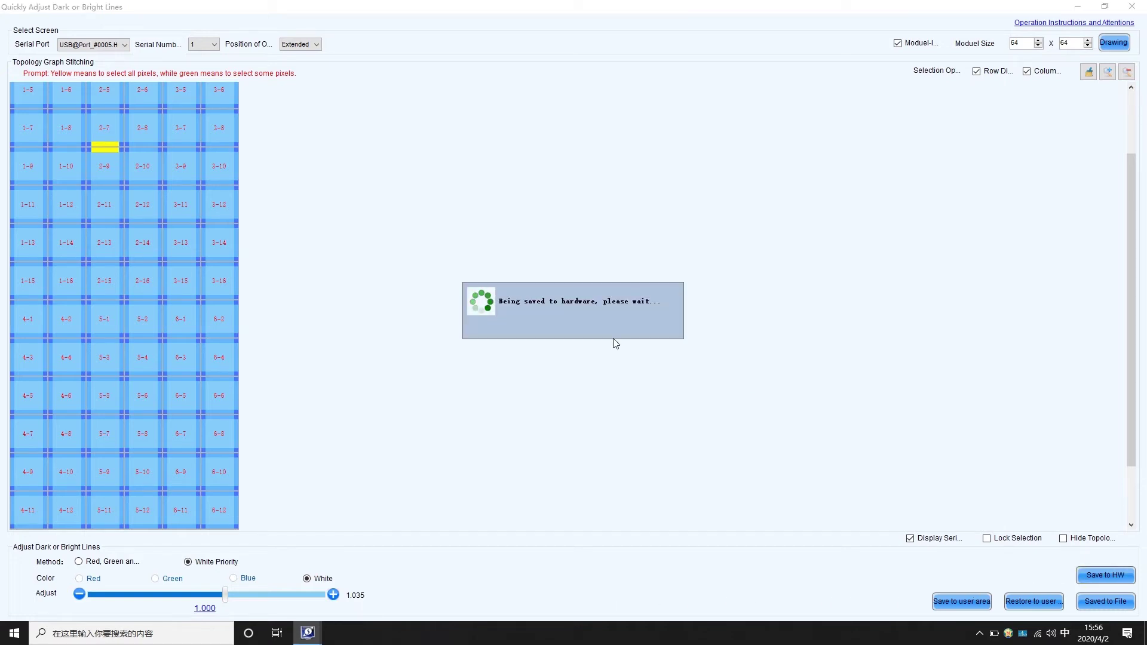
pyautogui.click(574, 331)
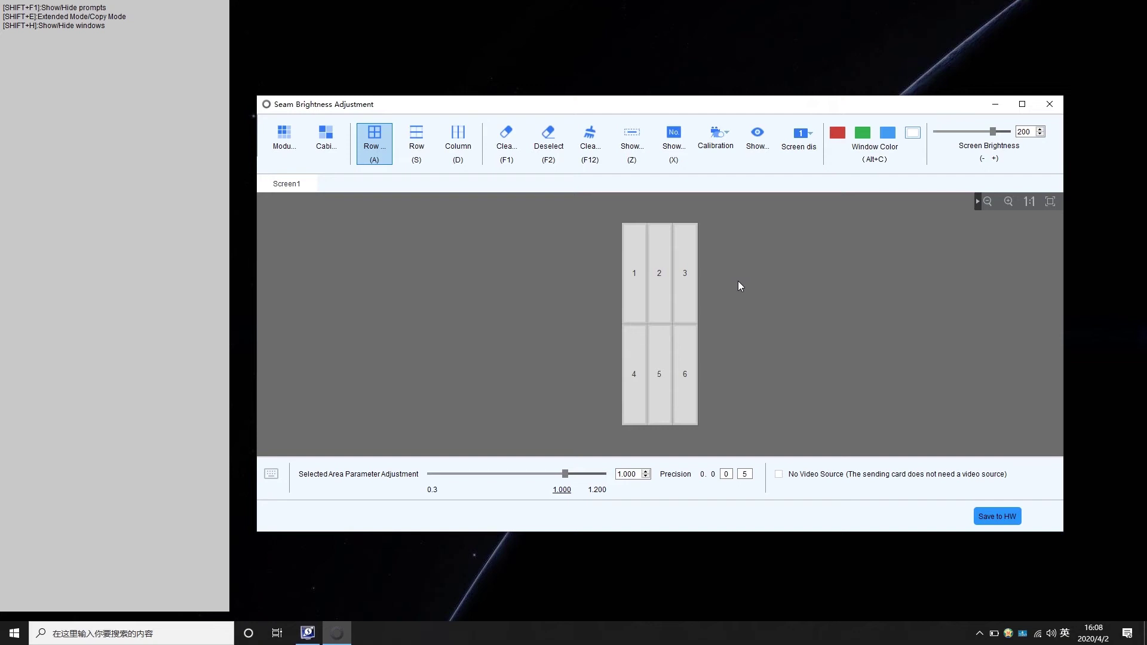
pyautogui.click(272, 473)
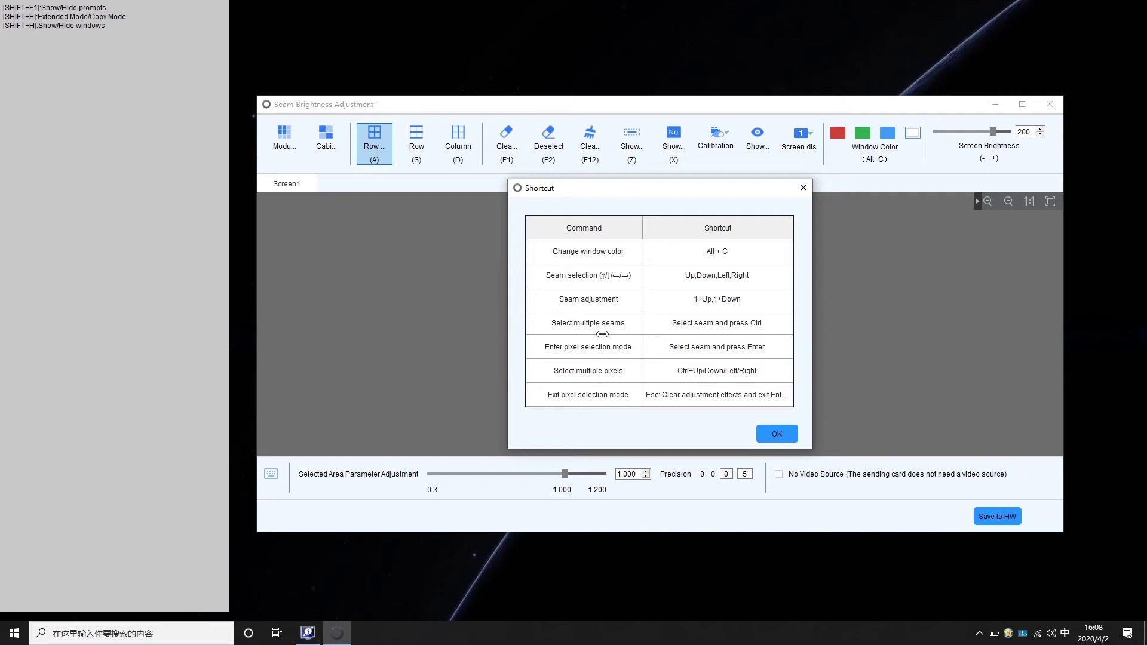
pyautogui.click(773, 435)
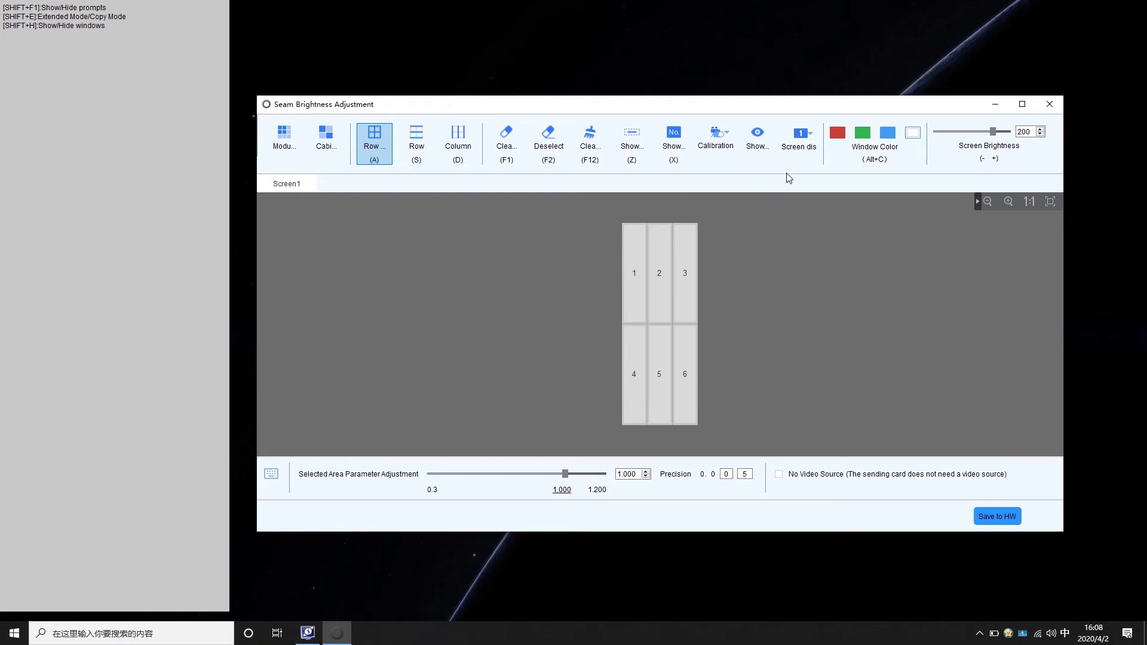
# Step: Set Screen display to Main display and enter 3 rows in the Module mode area splitting
pyautogui.click(799, 143)
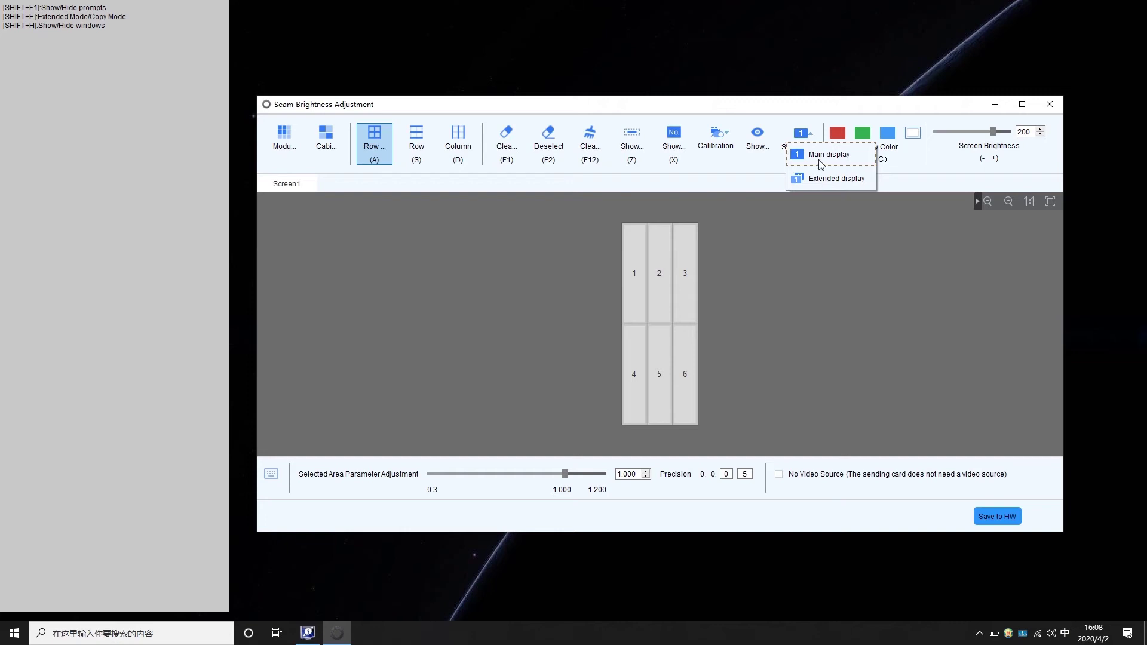
pyautogui.click(820, 161)
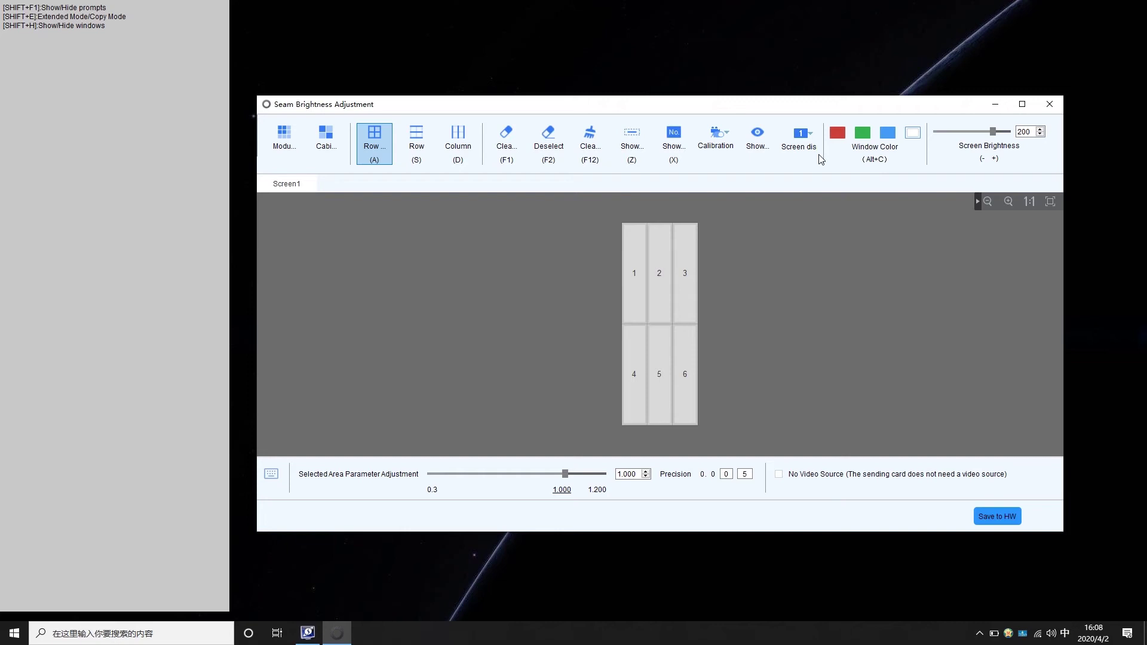
pyautogui.click(297, 137)
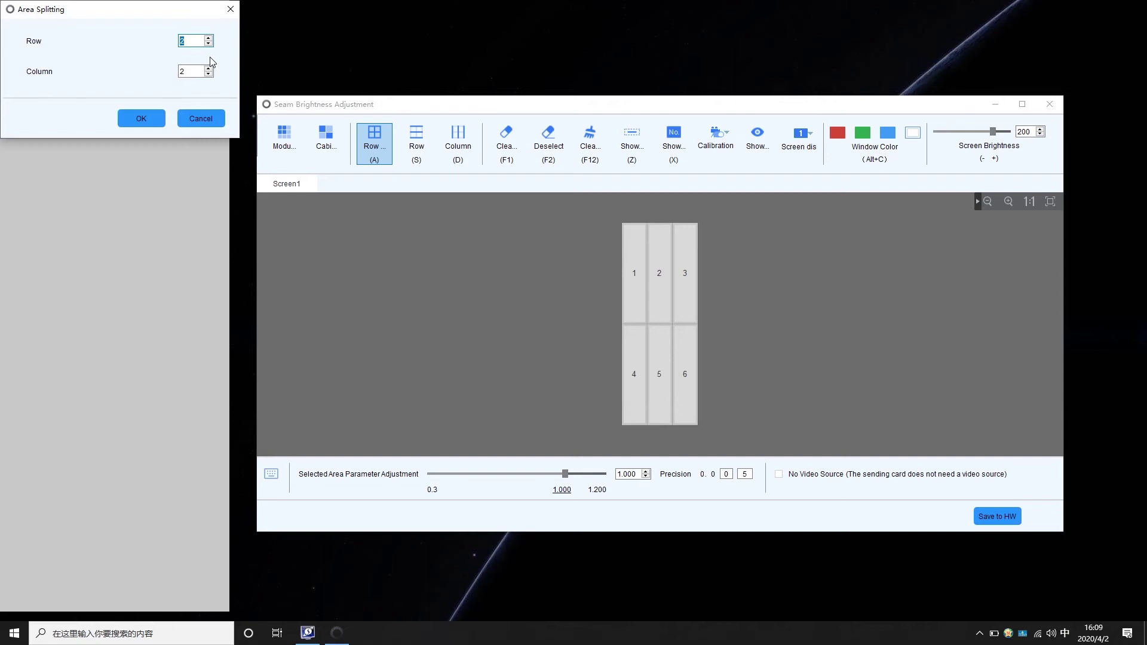
pyautogui.write('3')
# Step: Apply the 3-row by 2-column area split, return to Cabinet mode, and enable Chroma Calibration
pyautogui.click(154, 122)
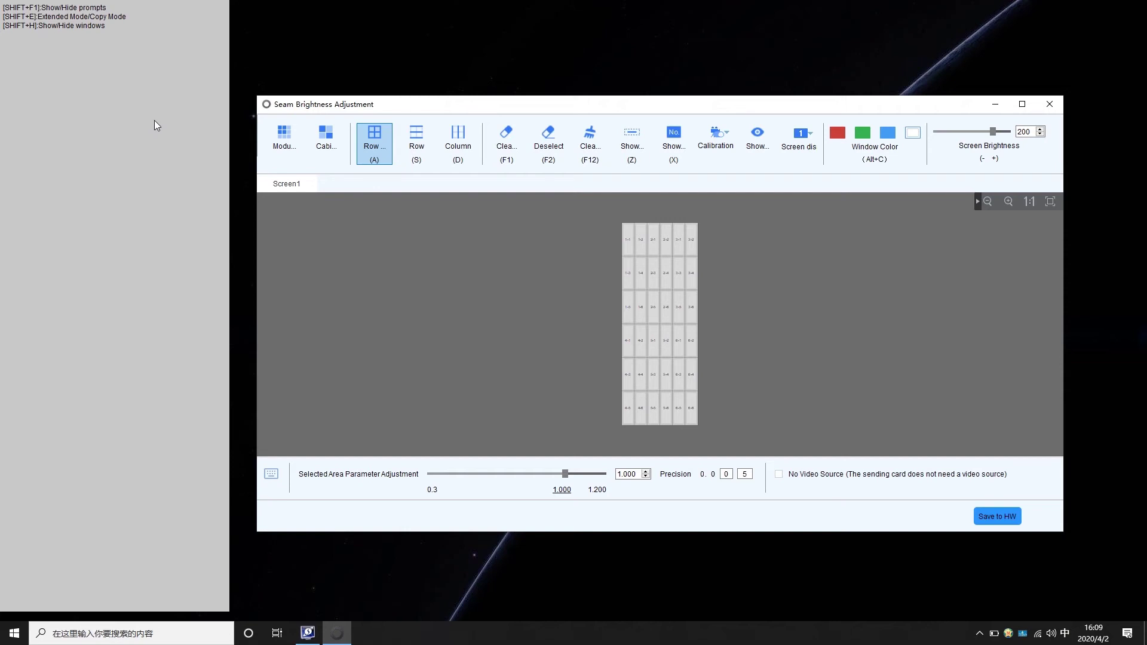
pyautogui.click(325, 142)
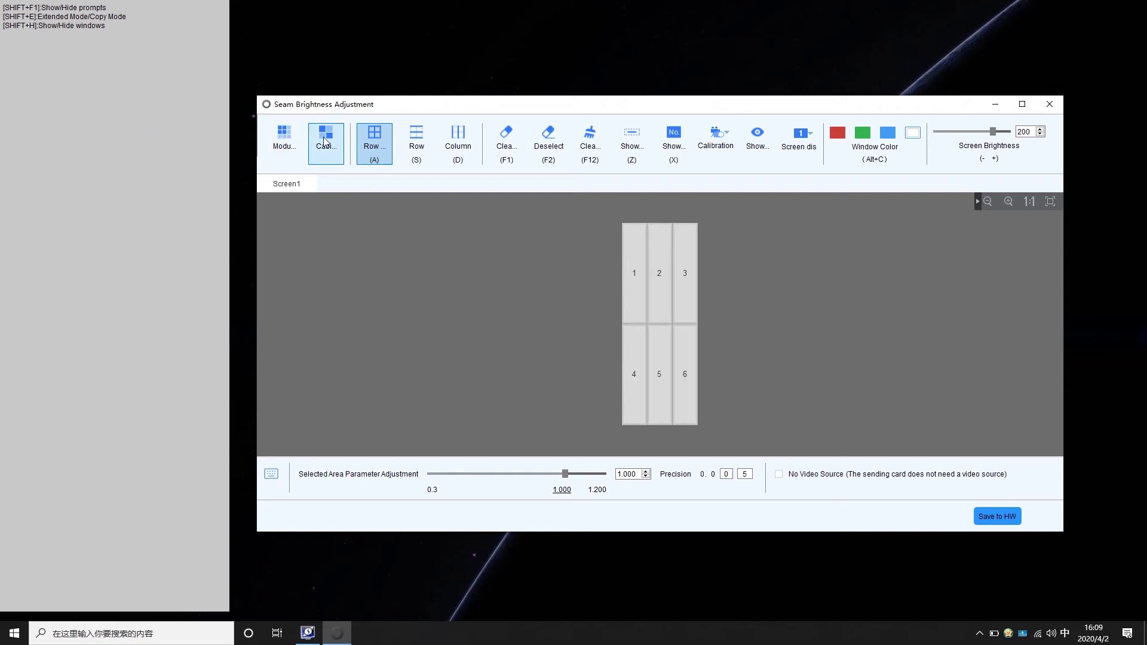
pyautogui.click(710, 144)
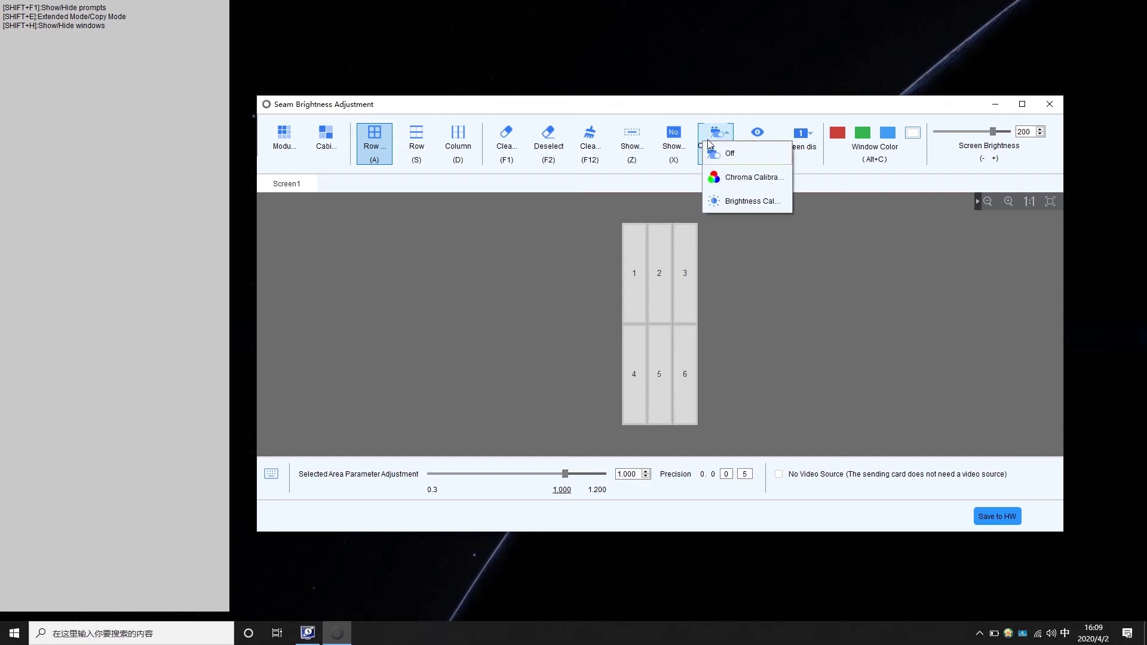
pyautogui.click(730, 178)
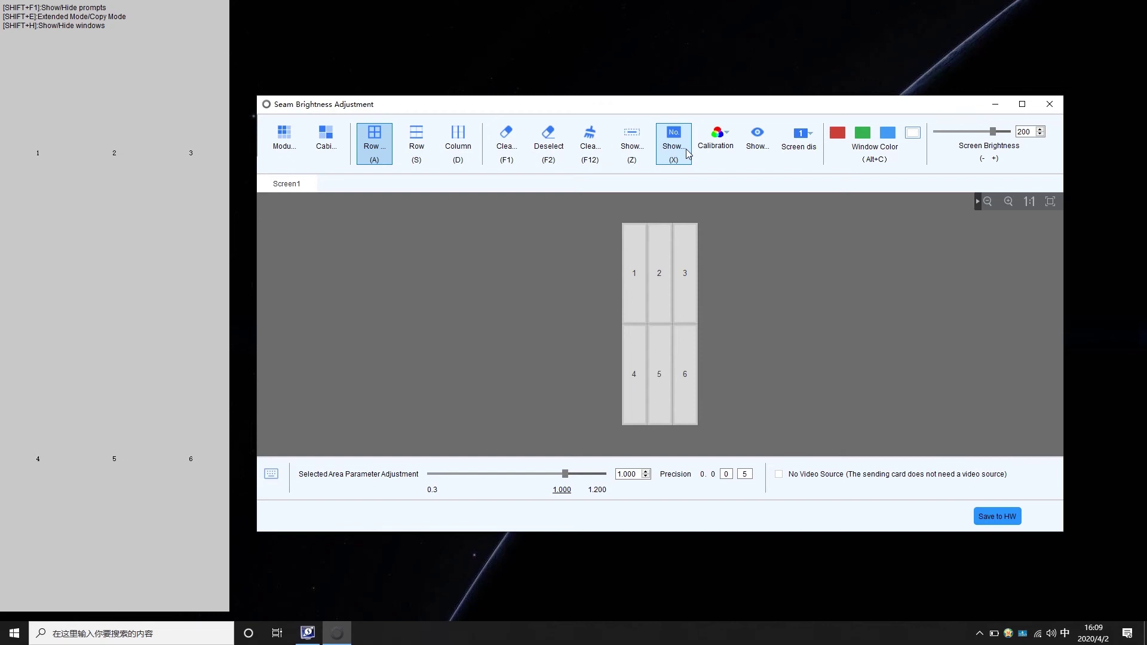
# Step: Toggle the dashed-box display and switch to the Column (D) seam selection tool
pyautogui.click(634, 150)
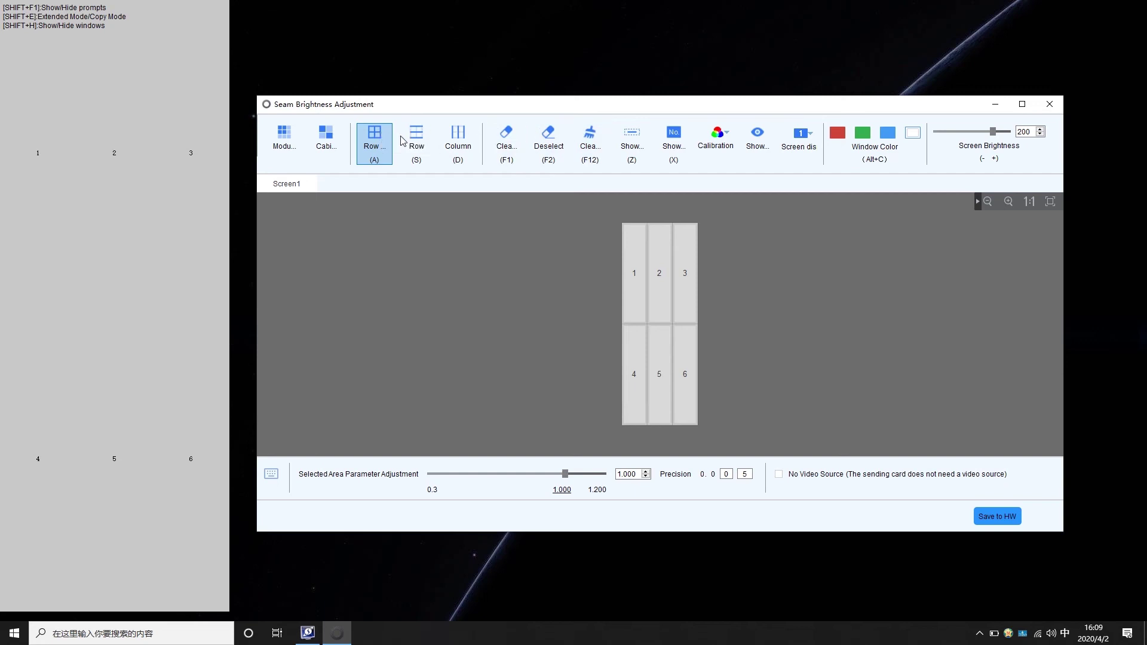
pyautogui.click(462, 149)
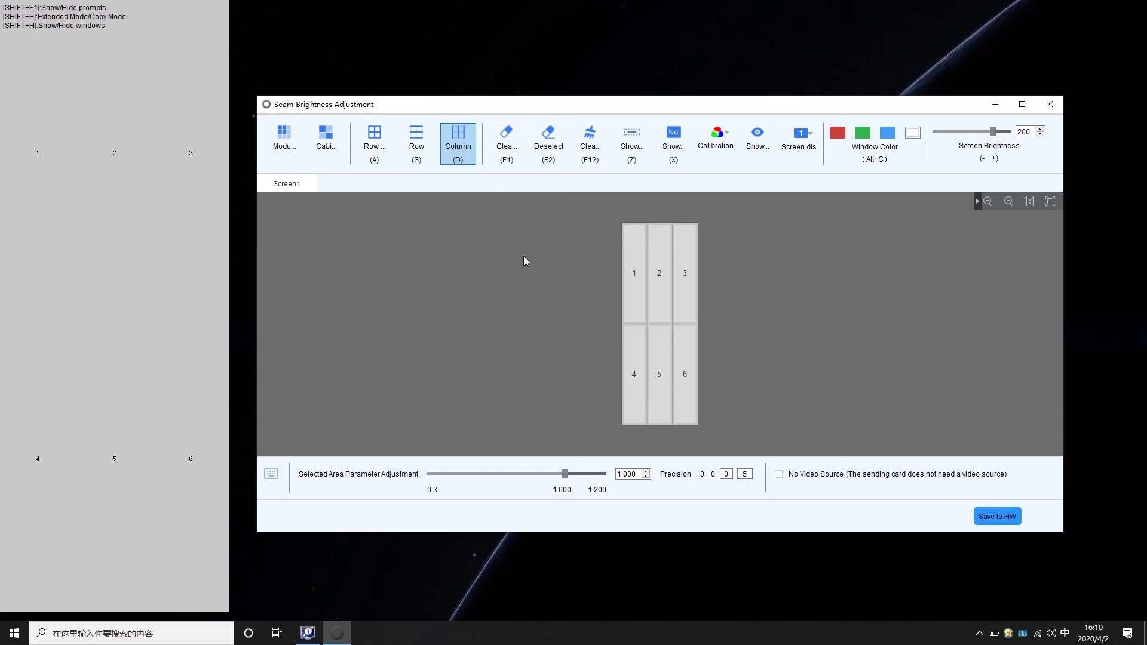
# Step: Select the seams between cabinets 2 and 3 and on cabinet 3's right edge
pyautogui.click(648, 265)
pyautogui.press('Right')
pyautogui.hotkey('ctrl', 'Return')
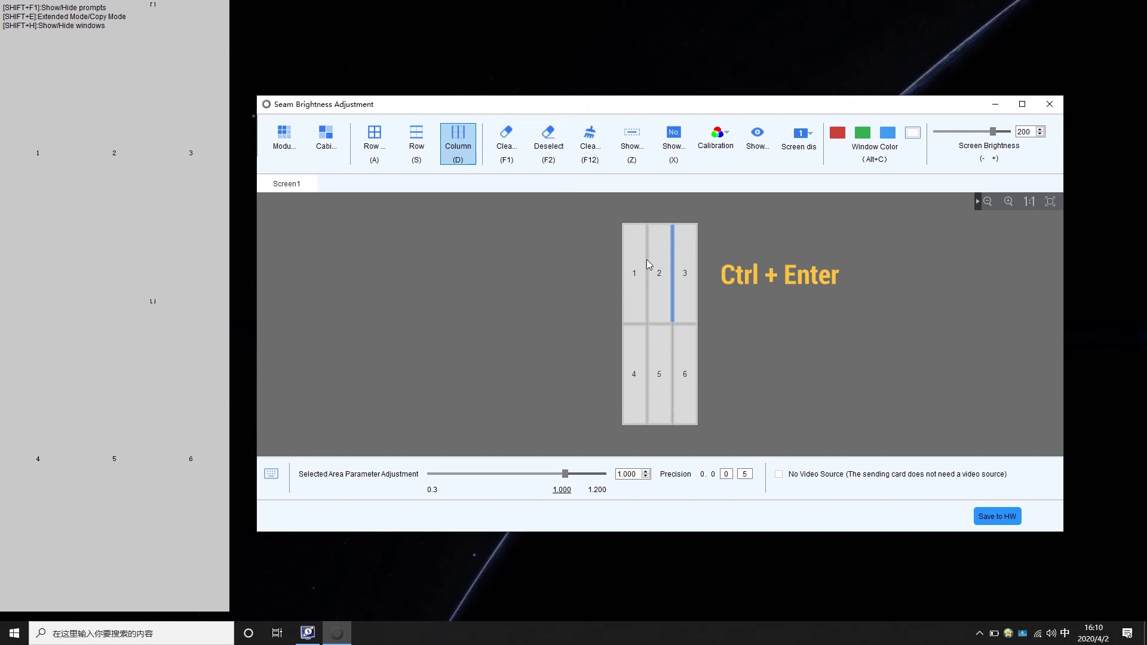
pyautogui.press('Right')
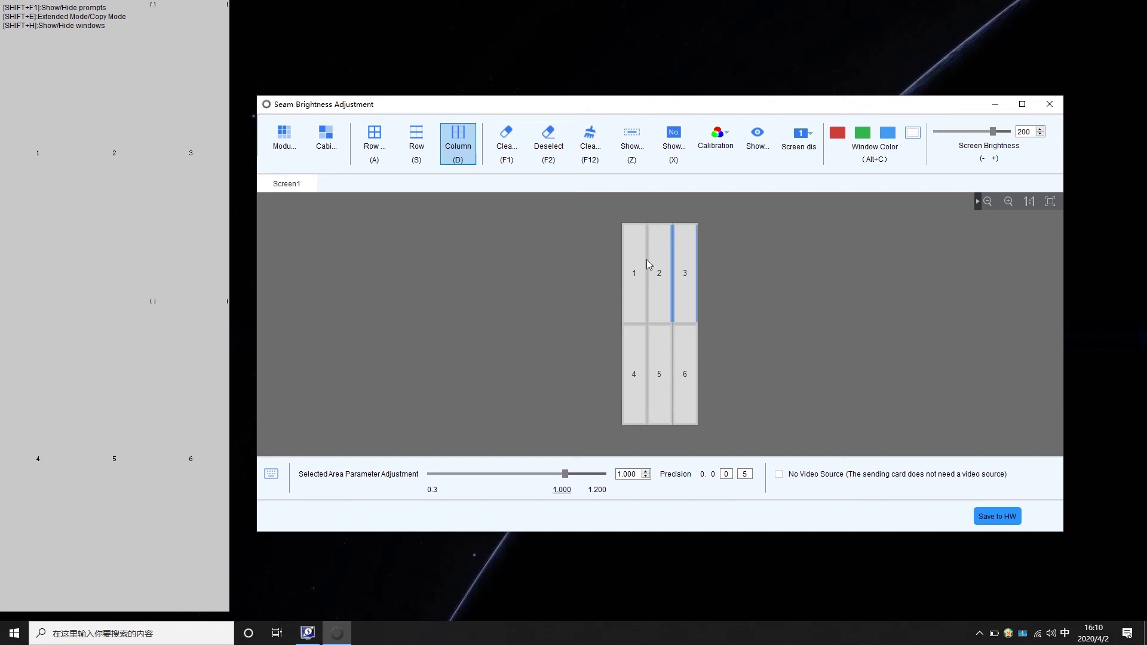
# Step: Brighten the selected seams to 1.040, then clear the selection and pick the seam between cabinets 1 and 2
pyautogui.hotkey('1', 'Up')
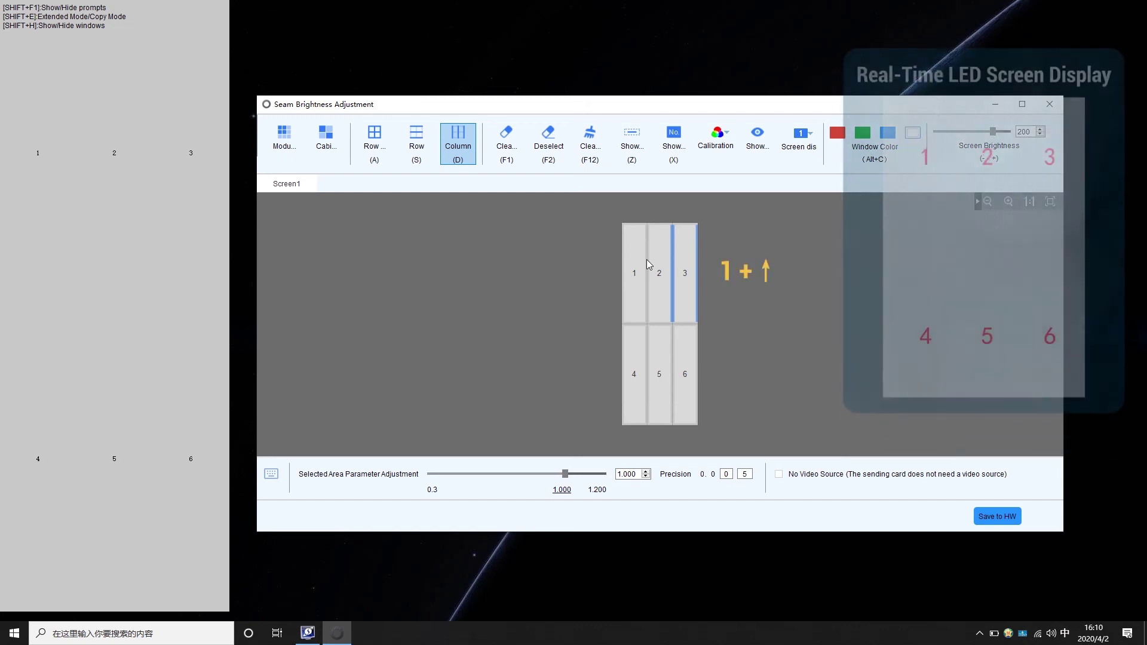
pyautogui.hotkey('1', 'Up')
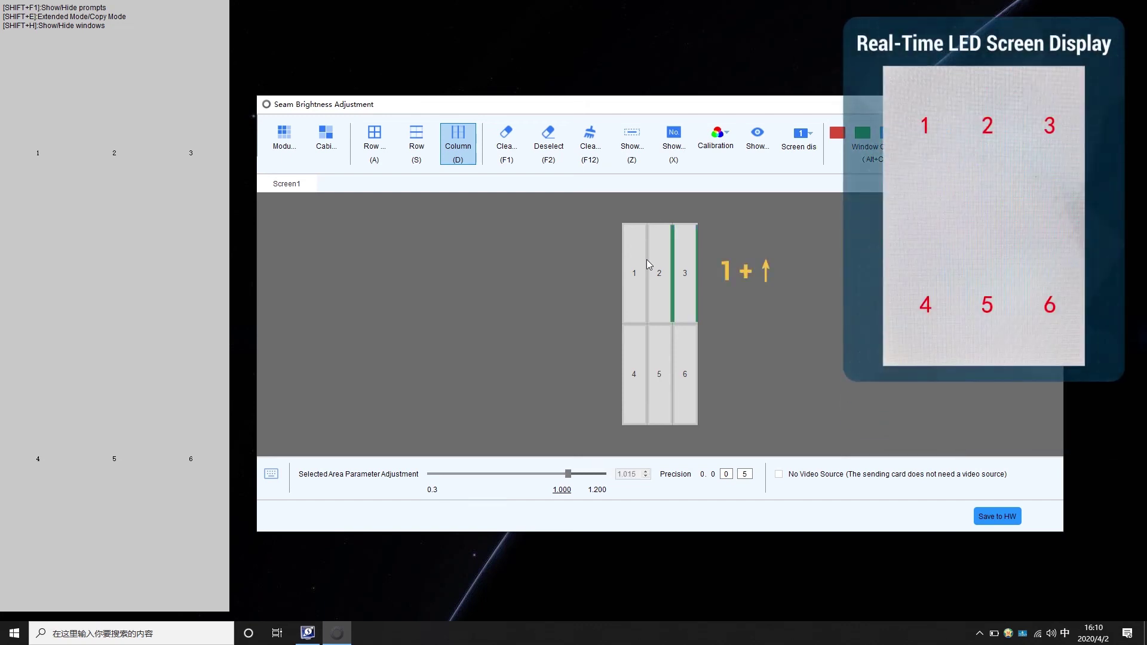
pyautogui.hotkey('1', 'Up')
pyautogui.hotkey('1', 'Up')
pyautogui.hotkey('1', 'Up')
pyautogui.hotkey('1', 'Up')
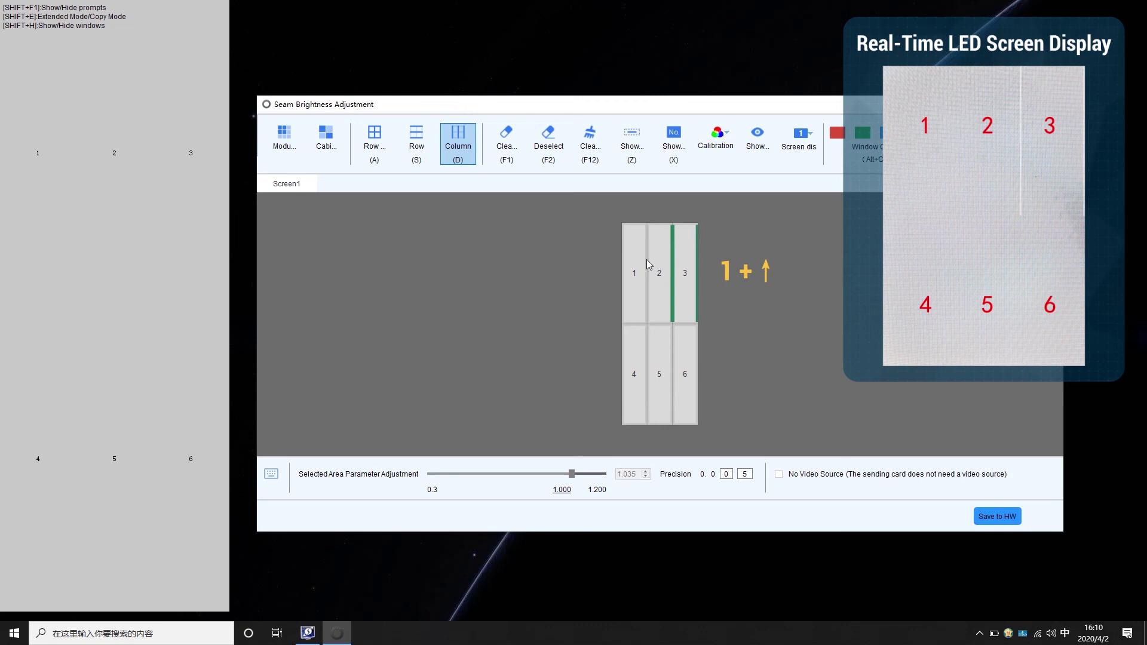
pyautogui.hotkey('1', 'Up')
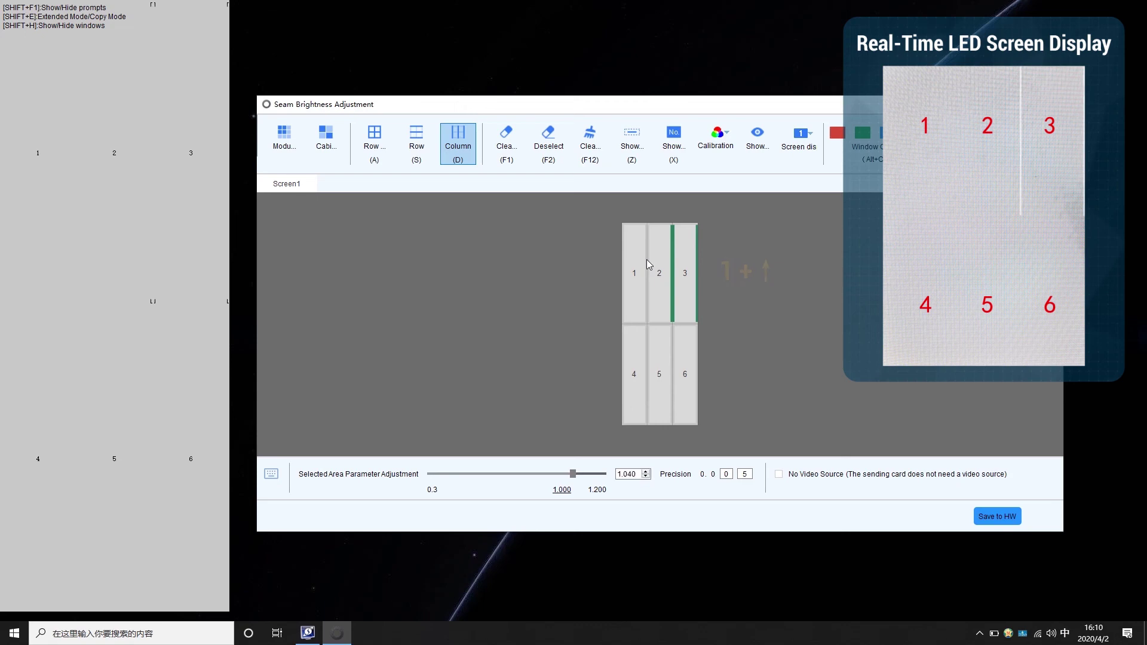
pyautogui.click(558, 159)
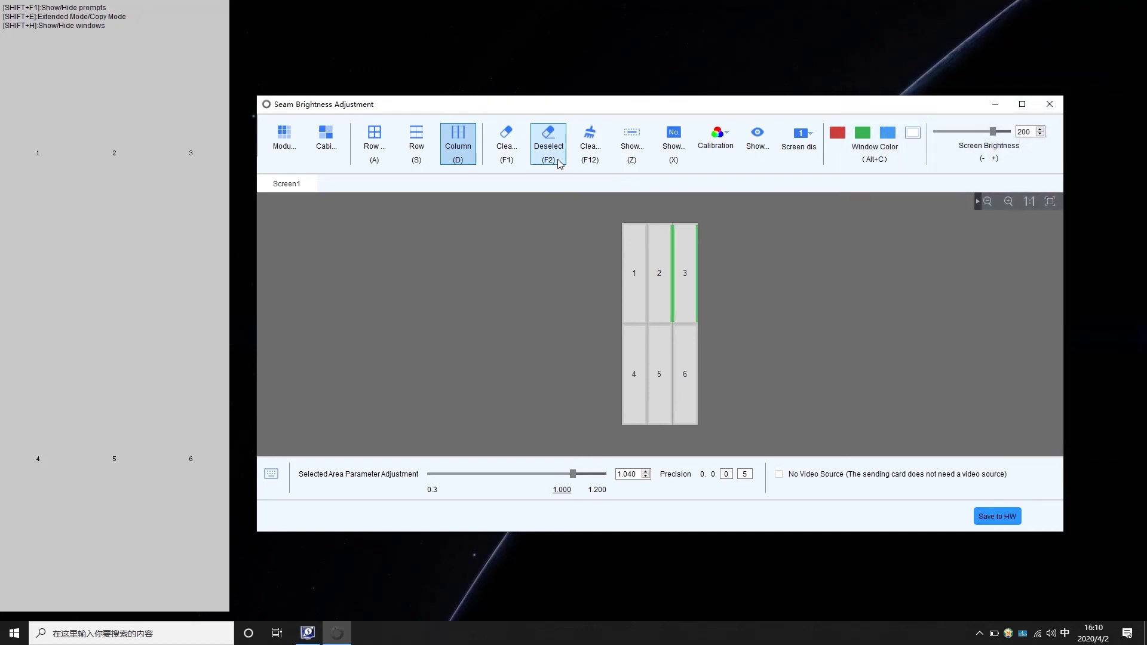
pyautogui.click(647, 252)
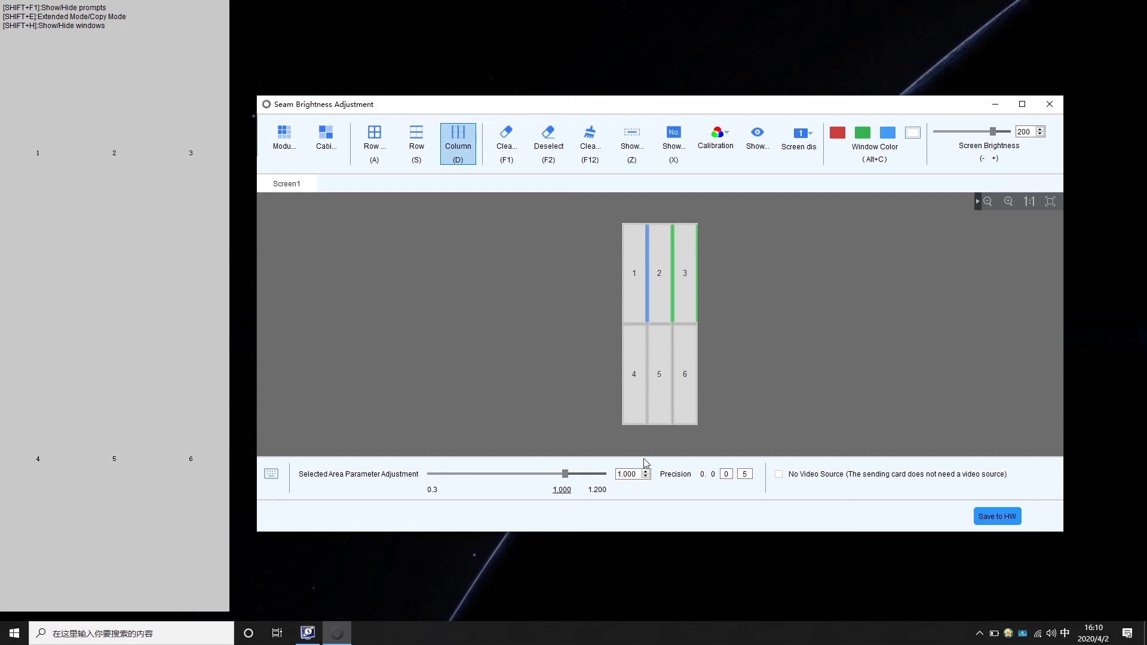
# Step: Save the seam brightness changes, including the adjusted seam between upper cabinets 2 and 3, to hardware
pyautogui.click(1010, 517)
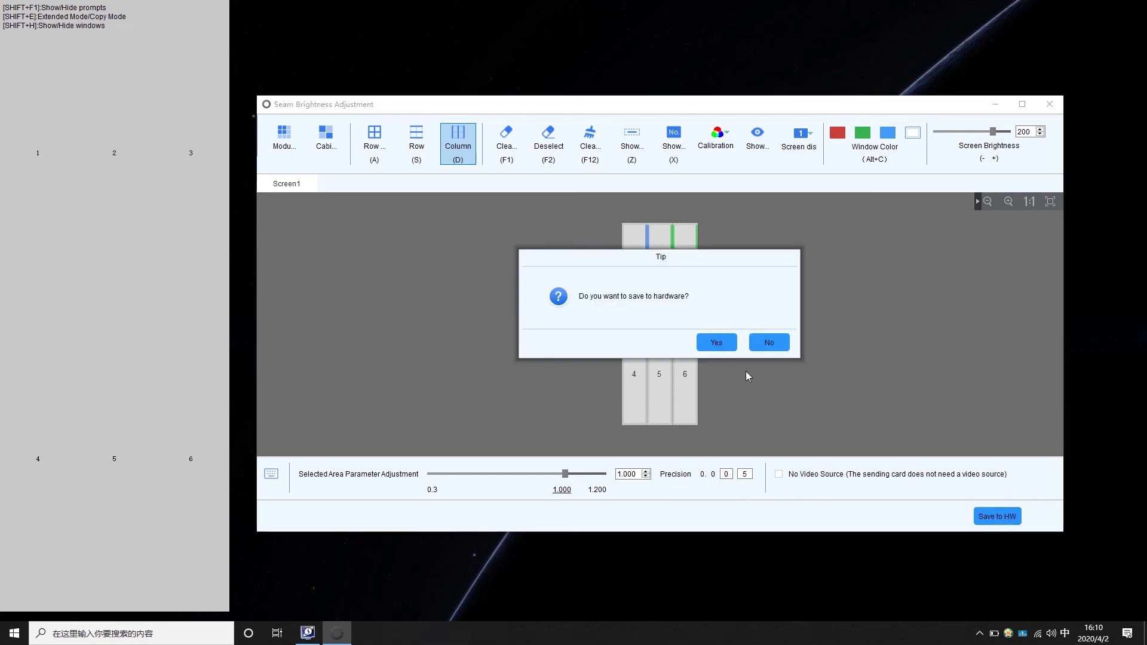
pyautogui.click(733, 346)
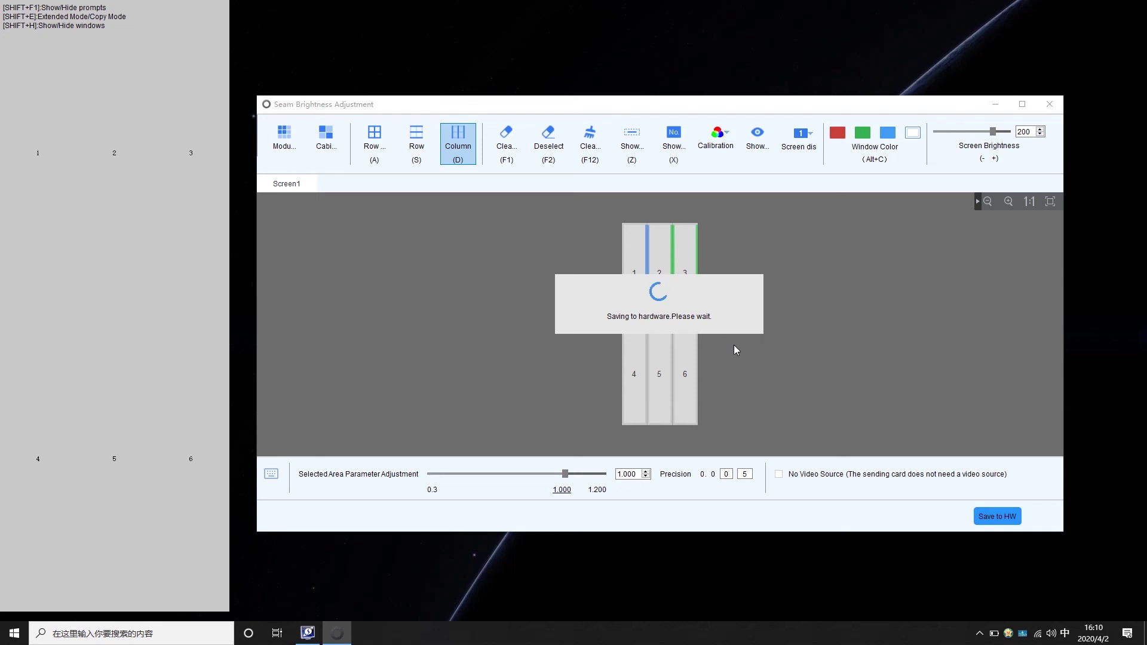
pyautogui.click(760, 349)
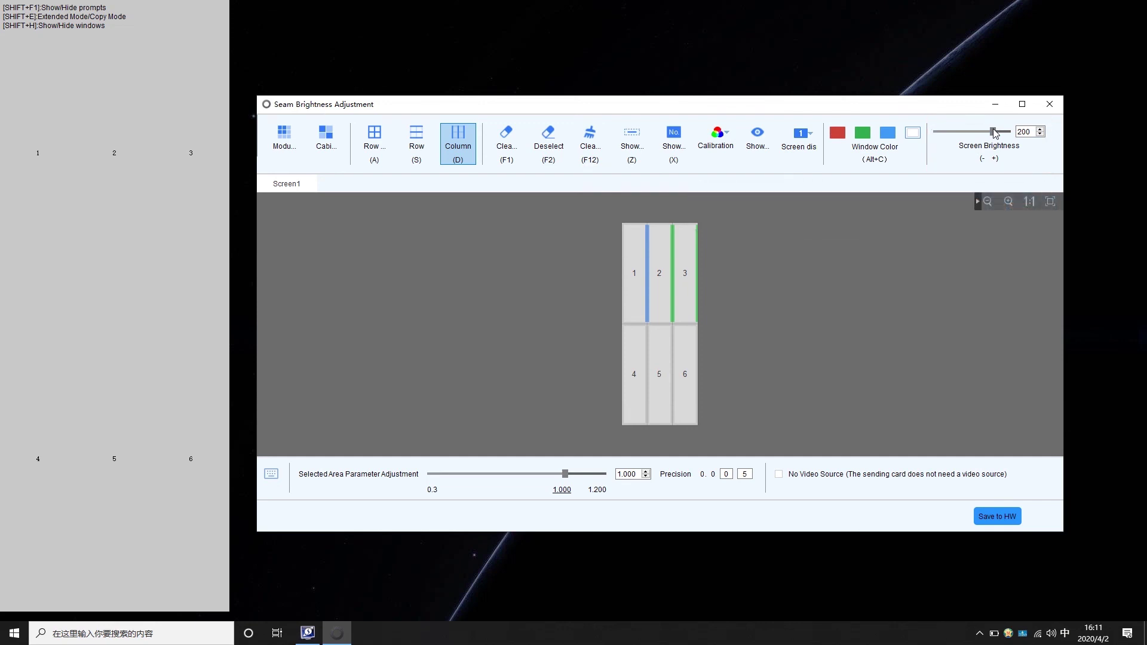
pyautogui.click(747, 139)
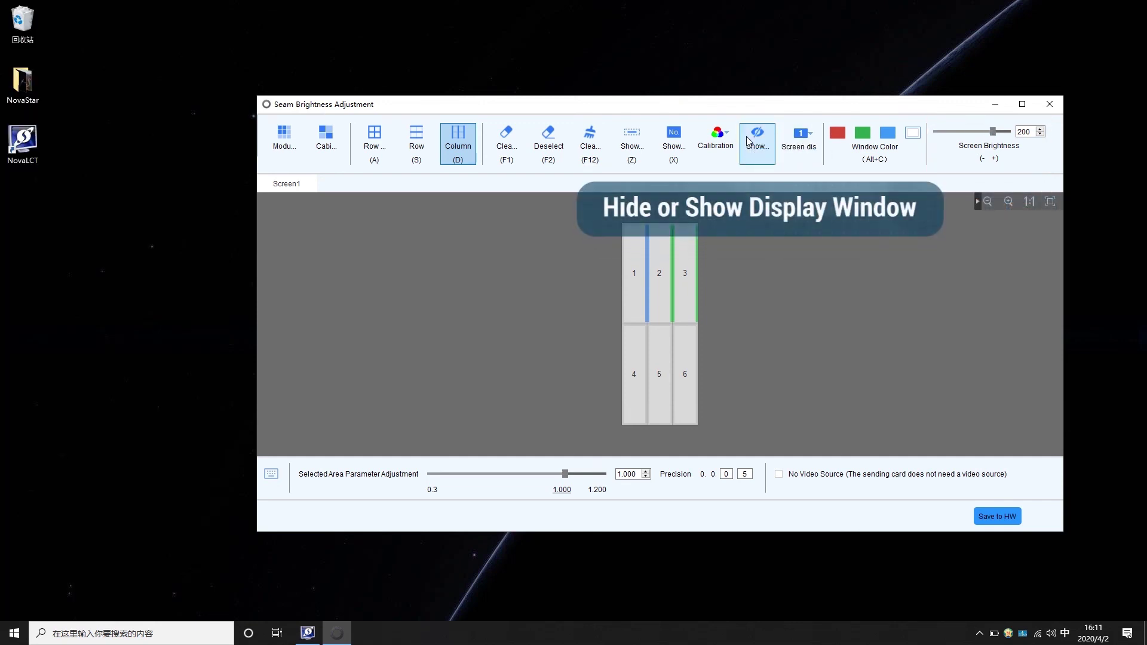
pyautogui.click(747, 140)
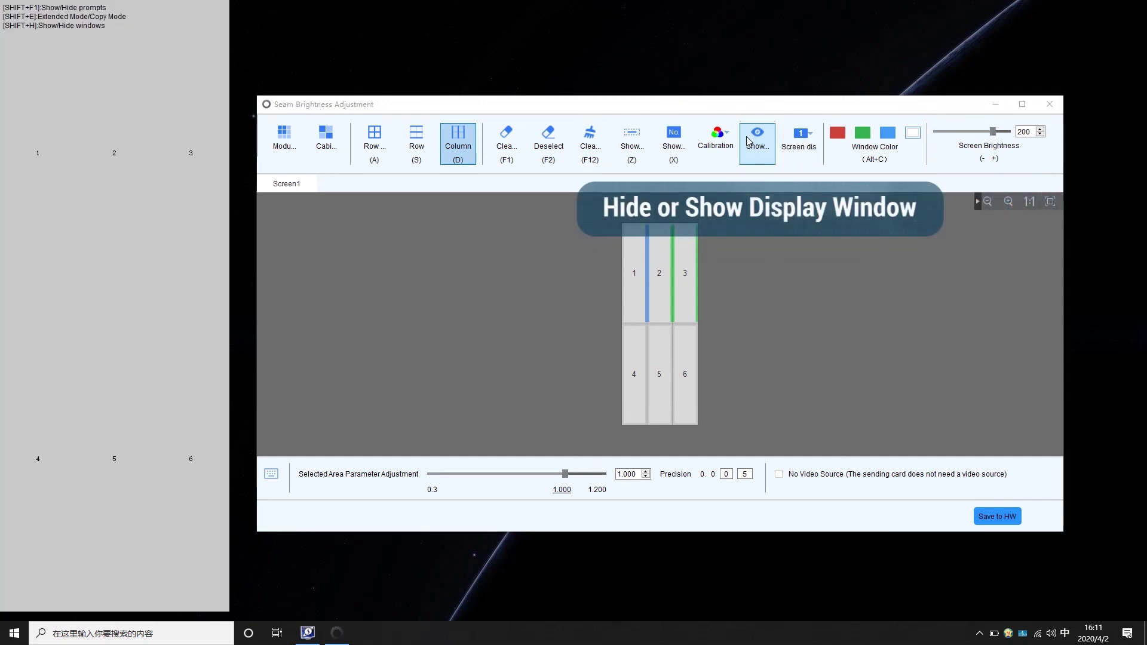